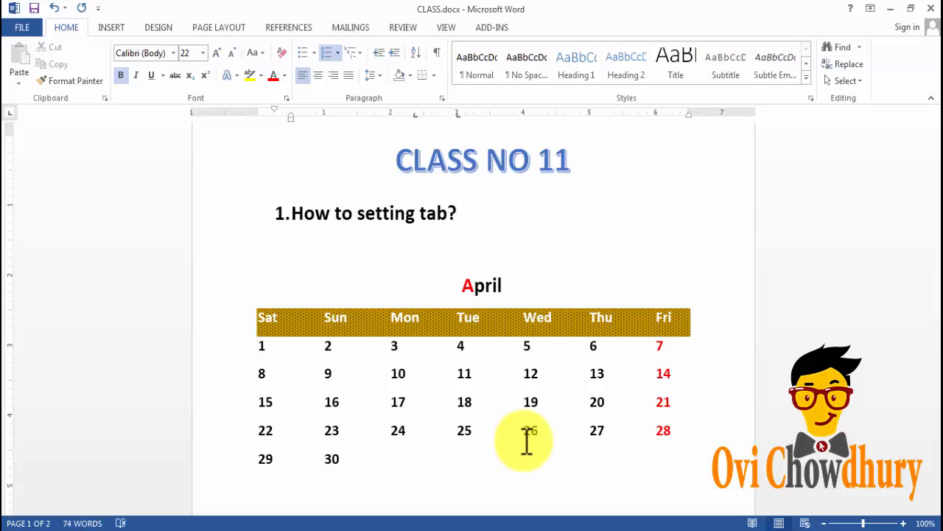
# Look through the April calendar and the personal details list as examples of tab-aligned text.
pyautogui.scroll(-6, 541, 447)
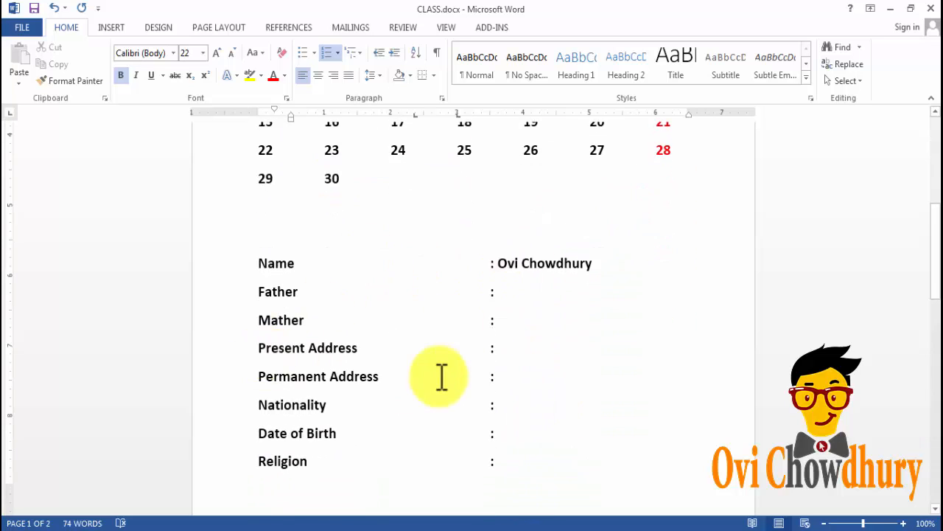
pyautogui.scroll(-2, 442, 377)
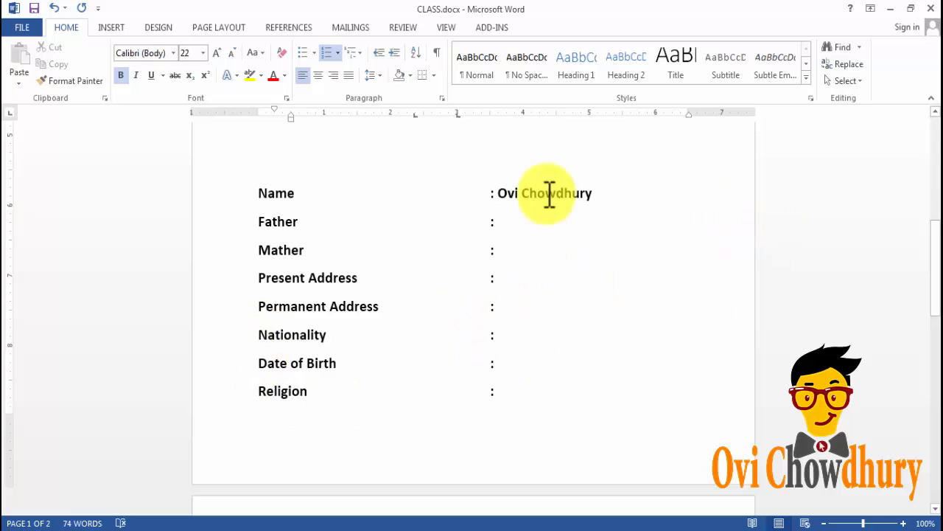
pyautogui.scroll(2, 583, 335)
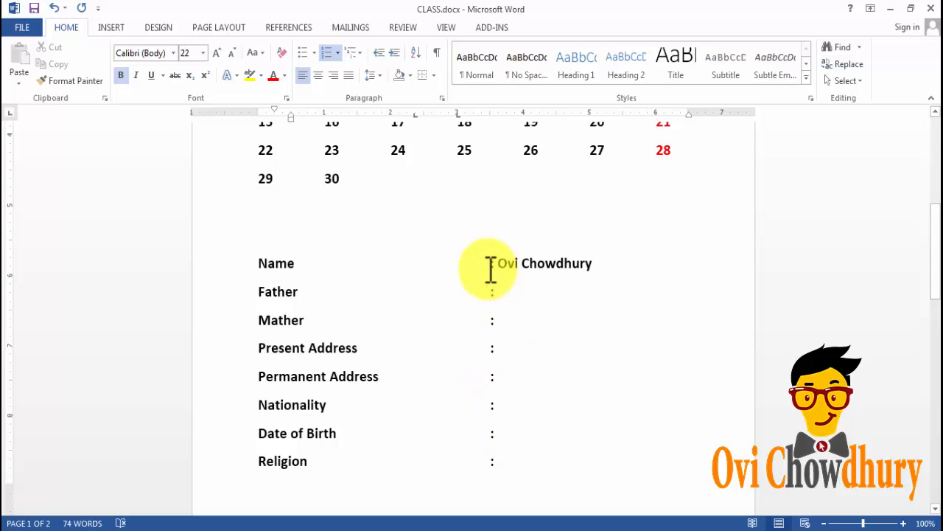
pyautogui.scroll(1, 544, 335)
pyautogui.scroll(8, 547, 339)
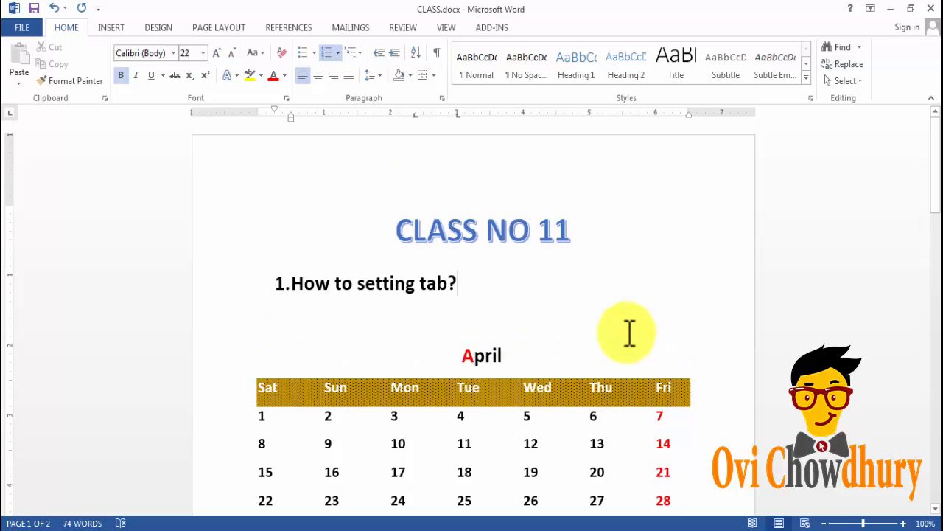
pyautogui.scroll(-3, 678, 352)
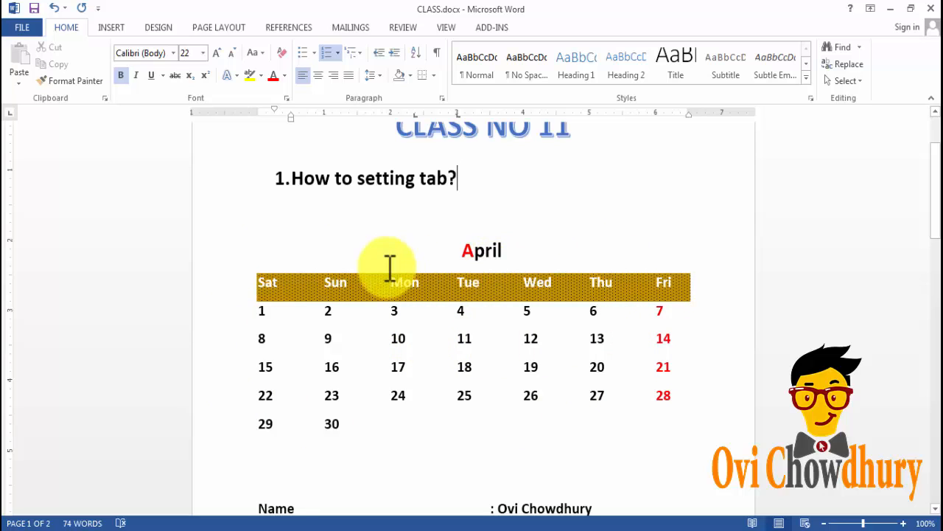
# Create a blank document and narrow its page margins to about 0.38" on the left and 0.13" on the right.
pyautogui.click(21, 28)
pyautogui.click(24, 90)
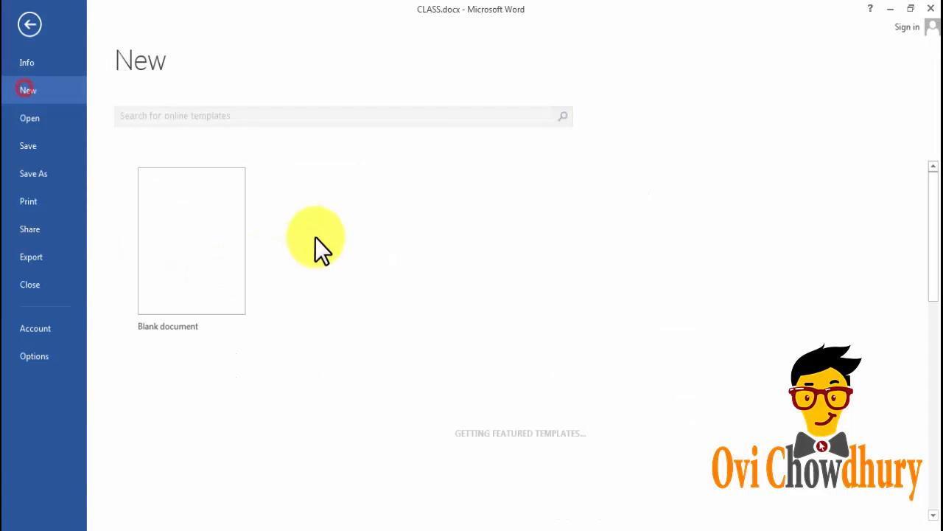
pyautogui.click(154, 256)
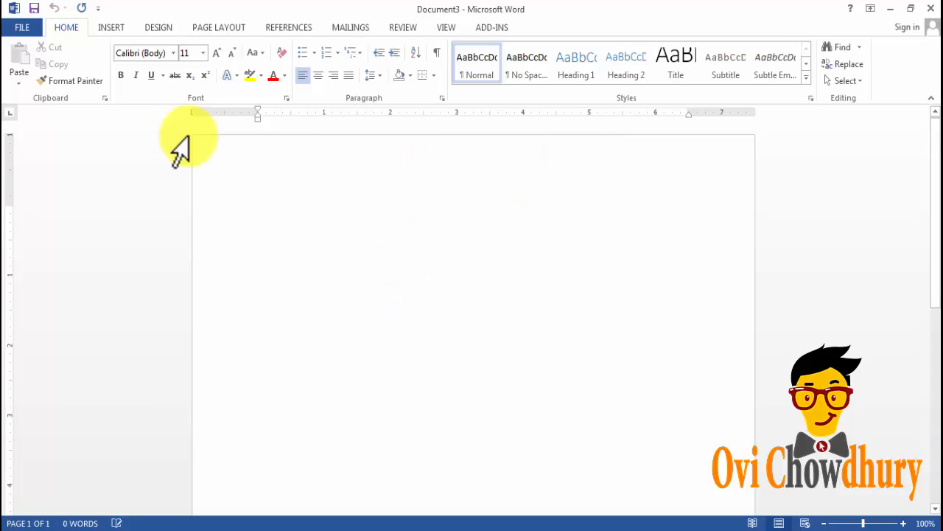
pyautogui.moveTo(257, 117)
pyautogui.mouseDown()
pyautogui.moveTo(170, 116)
pyautogui.moveTo(214, 120)
pyautogui.moveTo(203, 107)
pyautogui.moveTo(217, 105)
pyautogui.mouseUp()
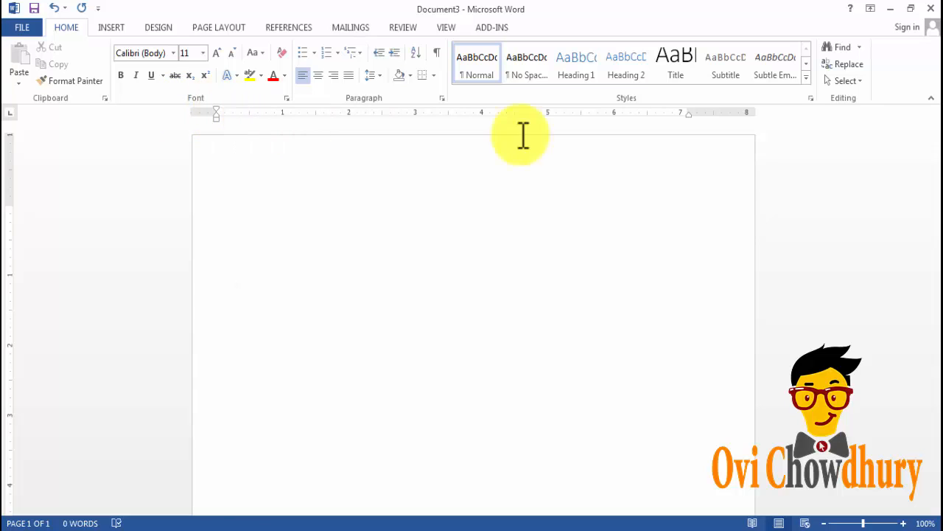
pyautogui.moveTo(689, 111); pyautogui.dragTo(746, 109)
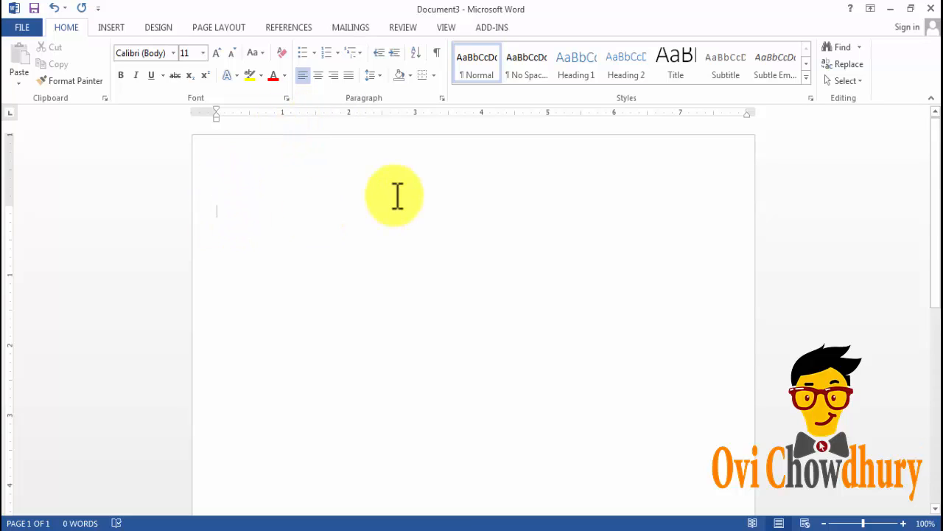
# Place left tab stops at 1", 2" and 3" on the ruler, and advance the text cursor to the 1" stop.
pyautogui.press('Tab')
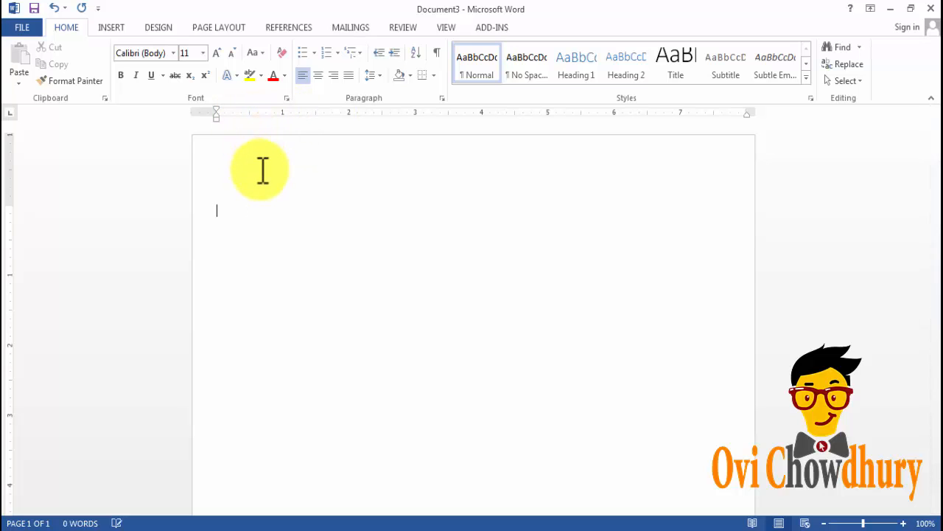
pyautogui.doubleClick(280, 115)
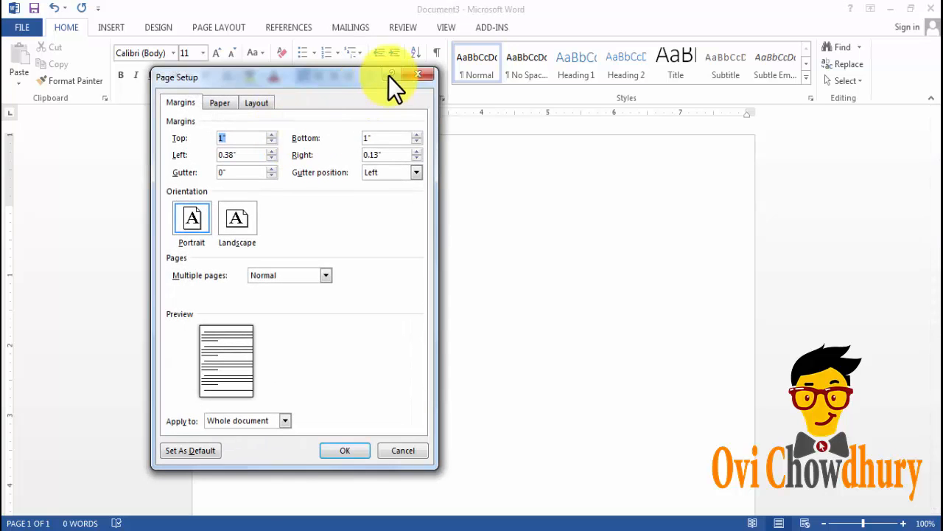
pyautogui.click(405, 74)
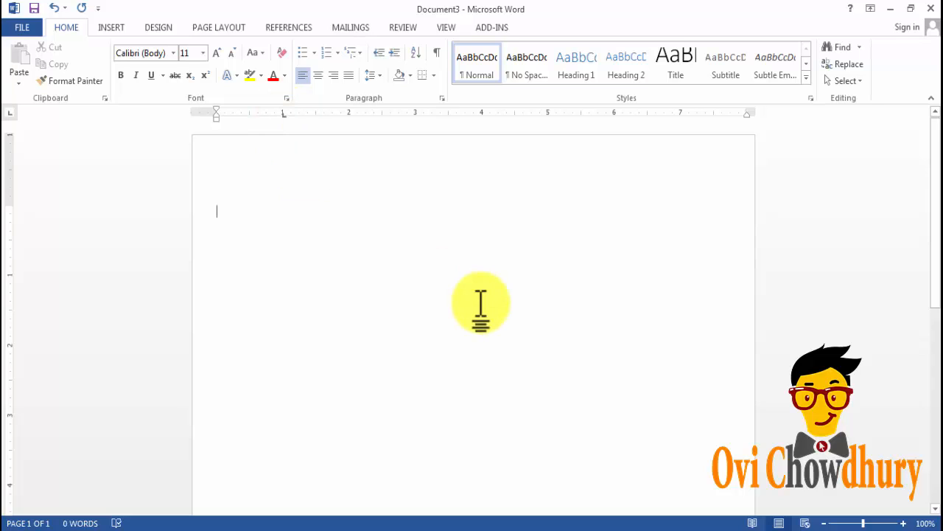
pyautogui.press('Tab')
pyautogui.press('Tab')
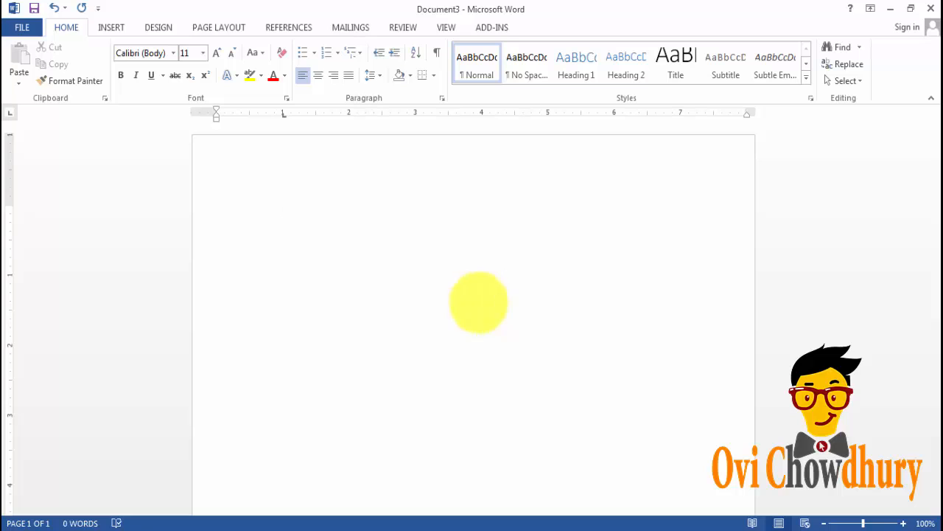
pyautogui.click(347, 112)
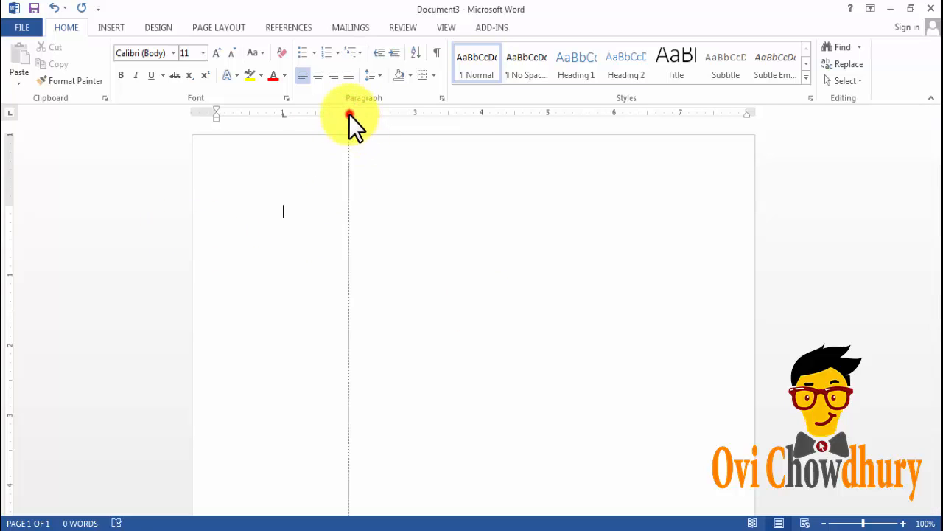
pyautogui.click(414, 113)
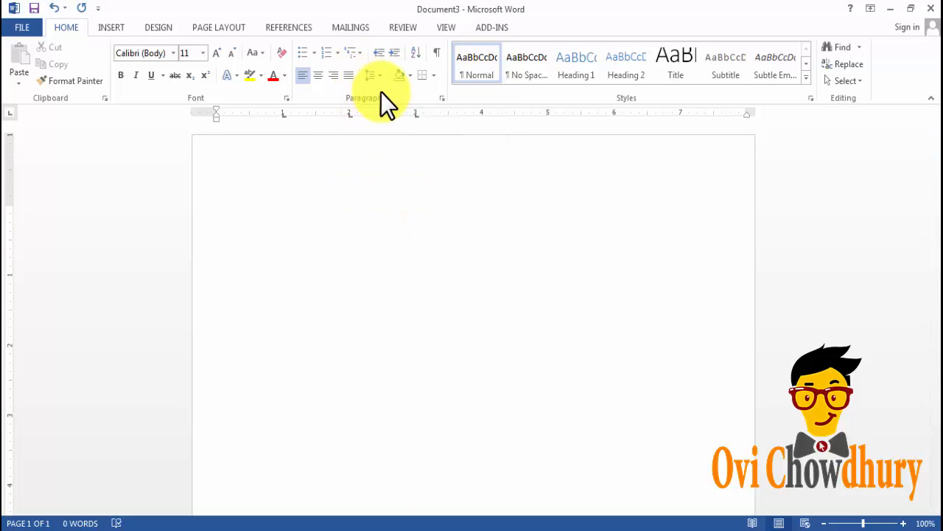
pyautogui.click(441, 98)
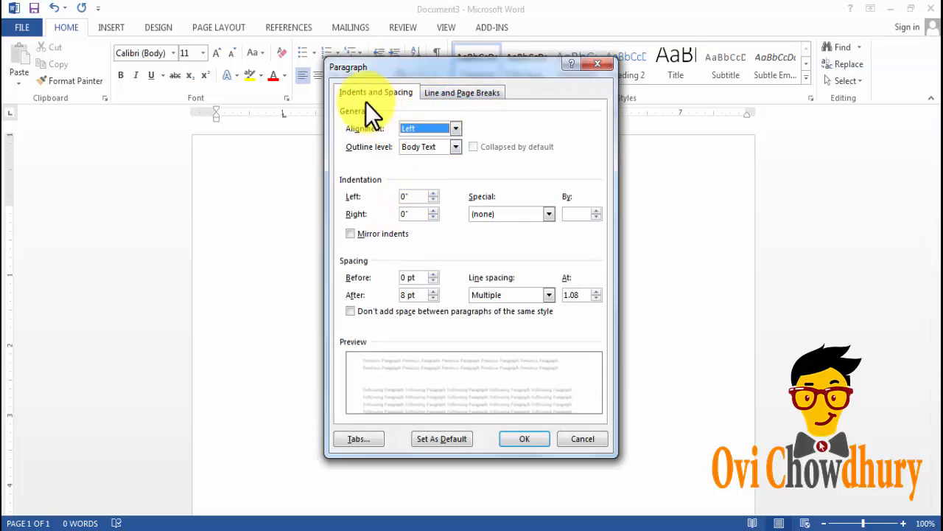
pyautogui.moveTo(426, 67); pyautogui.dragTo(510, 75)
pyautogui.click(693, 71)
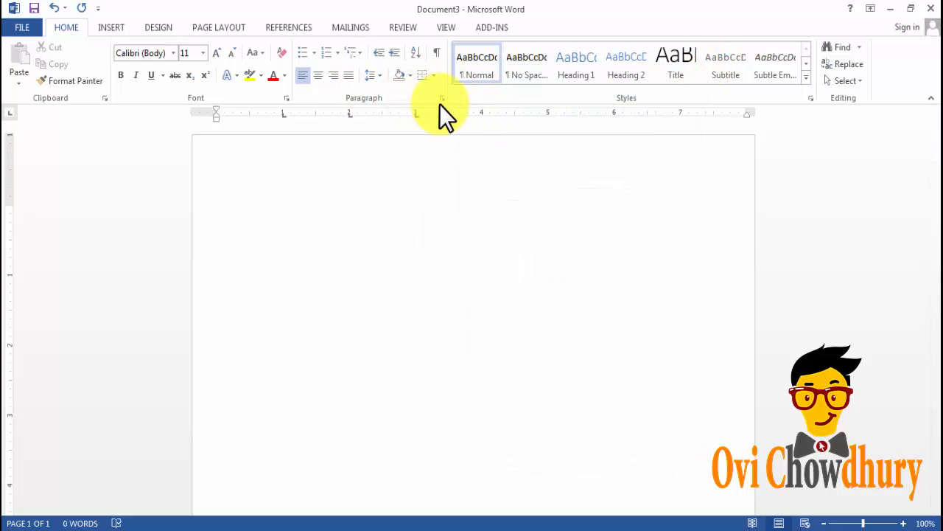
# Add a left-aligned tab stop at 4" with no leader in the paragraph's tab settings.
pyautogui.click(441, 98)
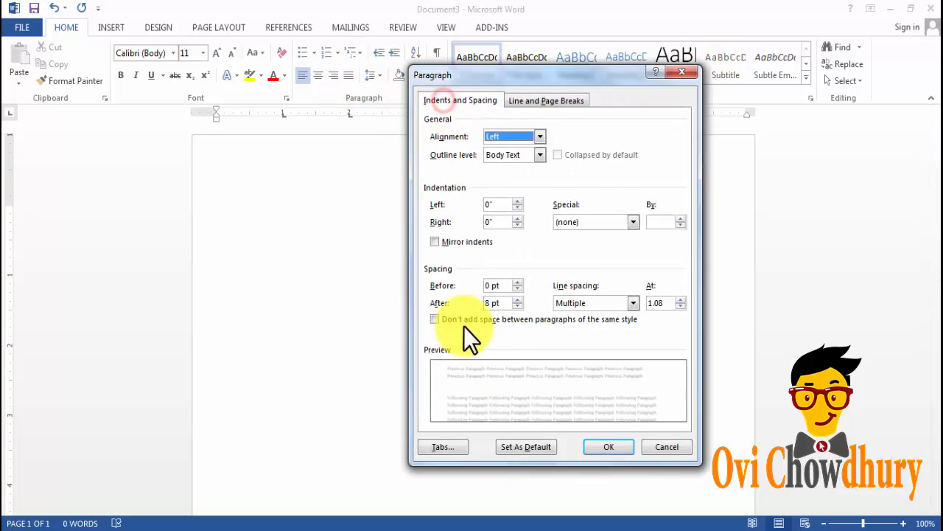
pyautogui.click(448, 446)
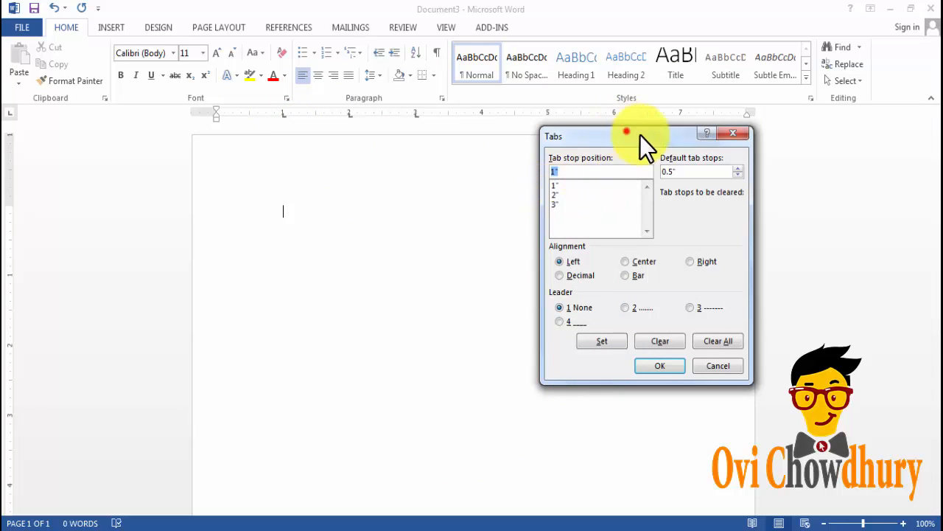
pyautogui.moveTo(640, 135); pyautogui.dragTo(723, 144)
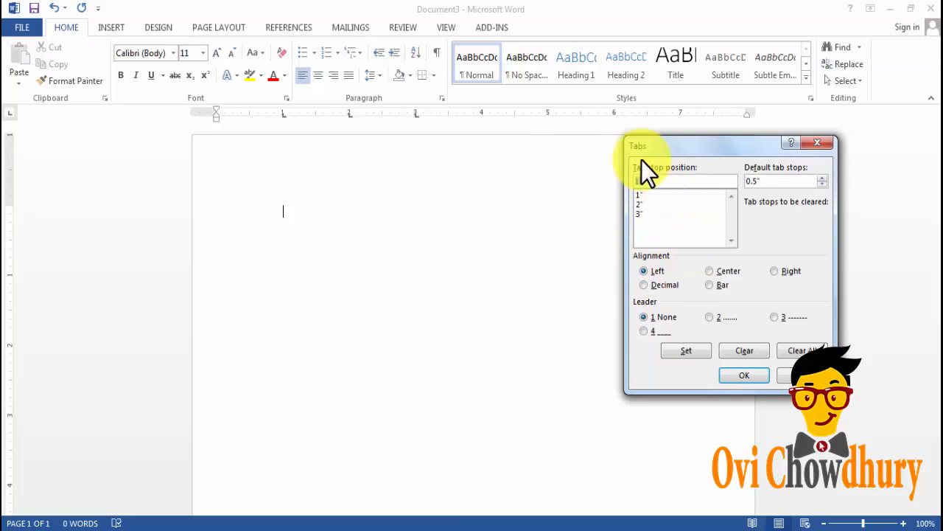
pyautogui.moveTo(689, 141); pyautogui.dragTo(719, 141)
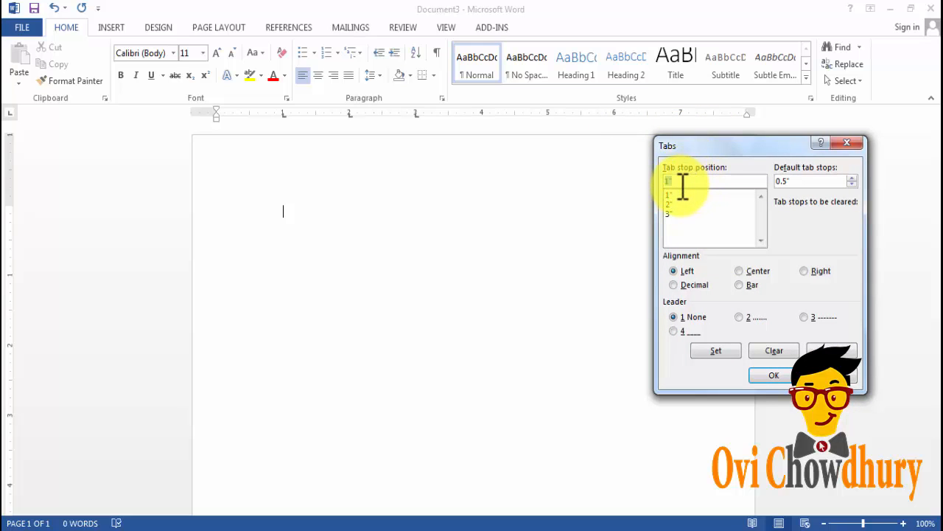
pyautogui.click(788, 182)
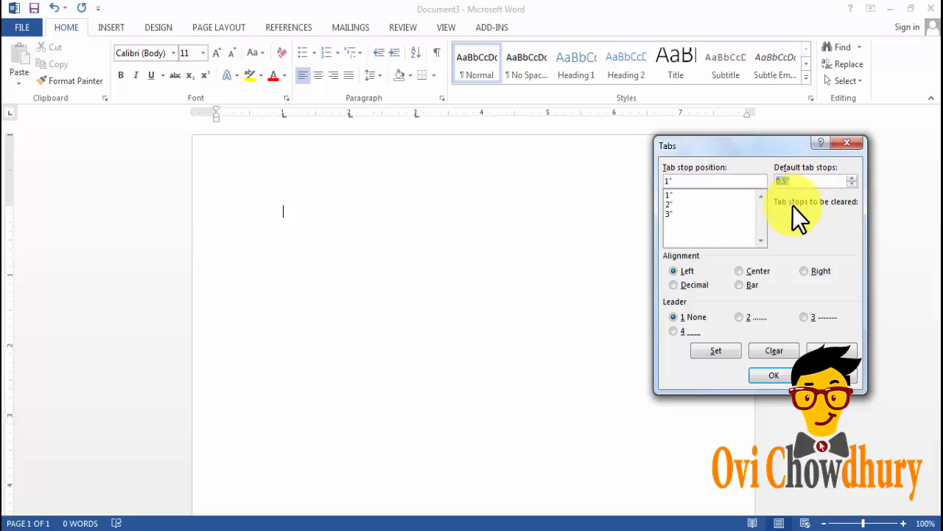
pyautogui.click(685, 181)
pyautogui.moveTo(680, 181); pyautogui.dragTo(658, 180)
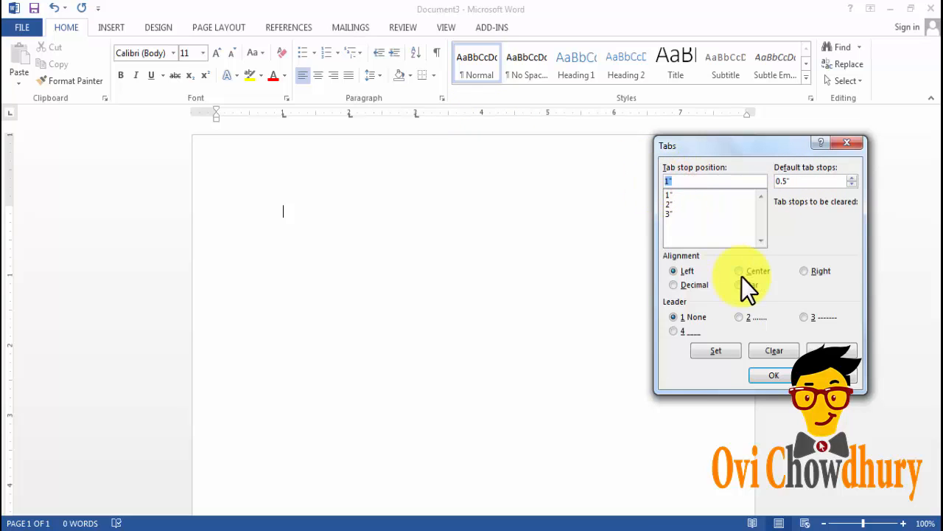
pyautogui.write('4')
pyautogui.click(727, 345)
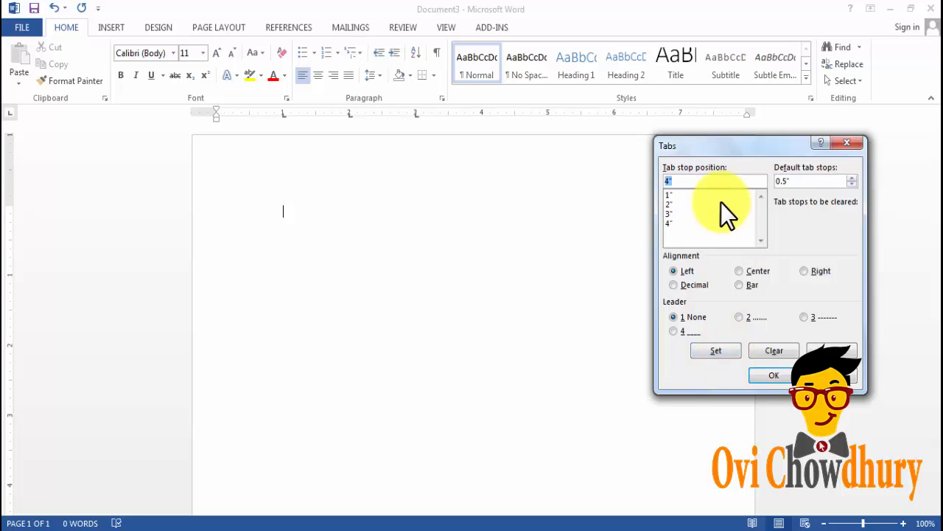
# Add left-aligned tab stops at 5", 6" and 7" and apply the tab settings.
pyautogui.write('5')
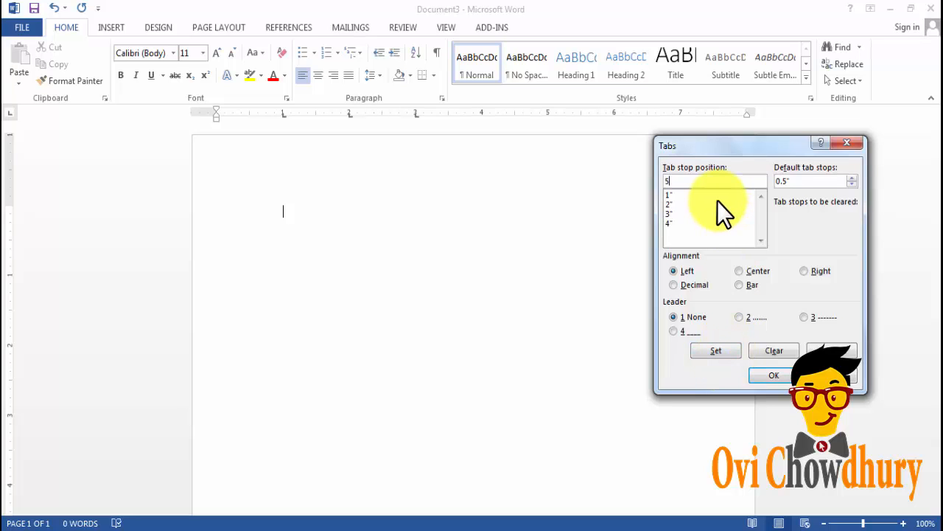
pyautogui.click(723, 356)
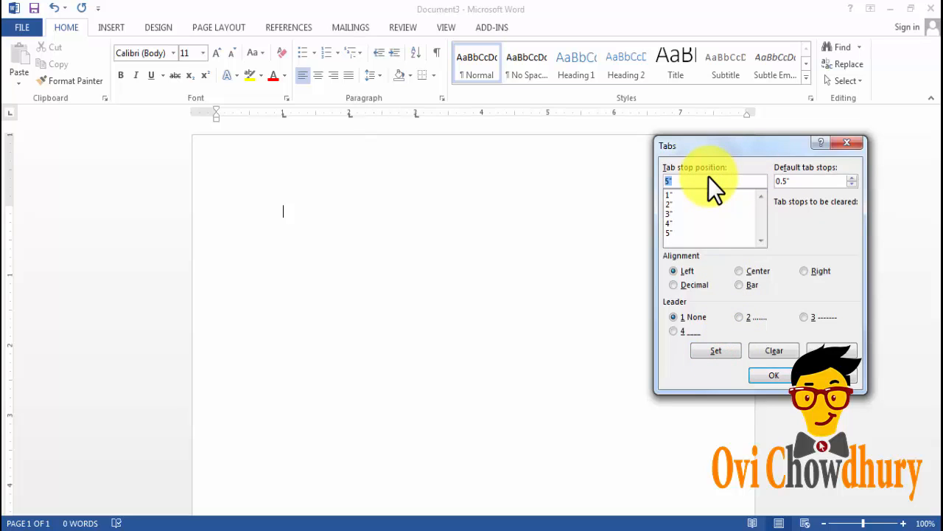
pyautogui.write('6')
pyautogui.click(713, 352)
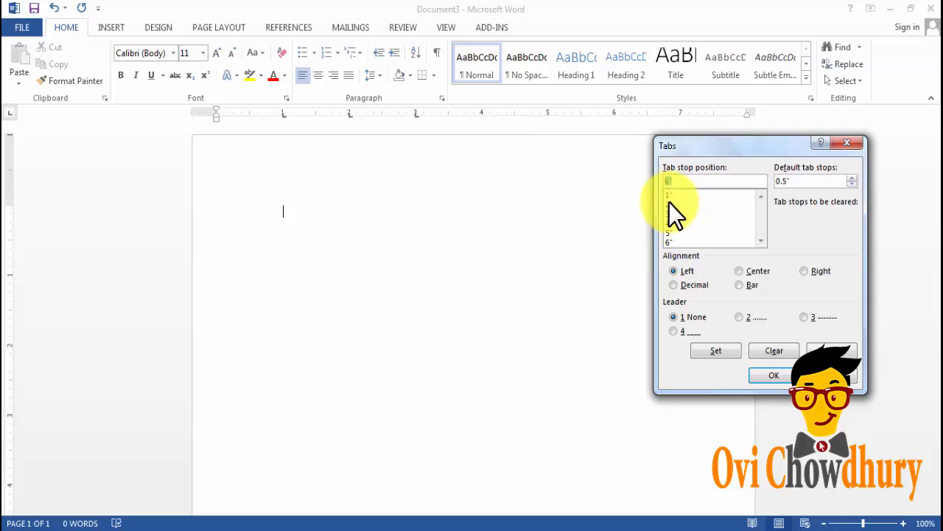
pyautogui.click(727, 351)
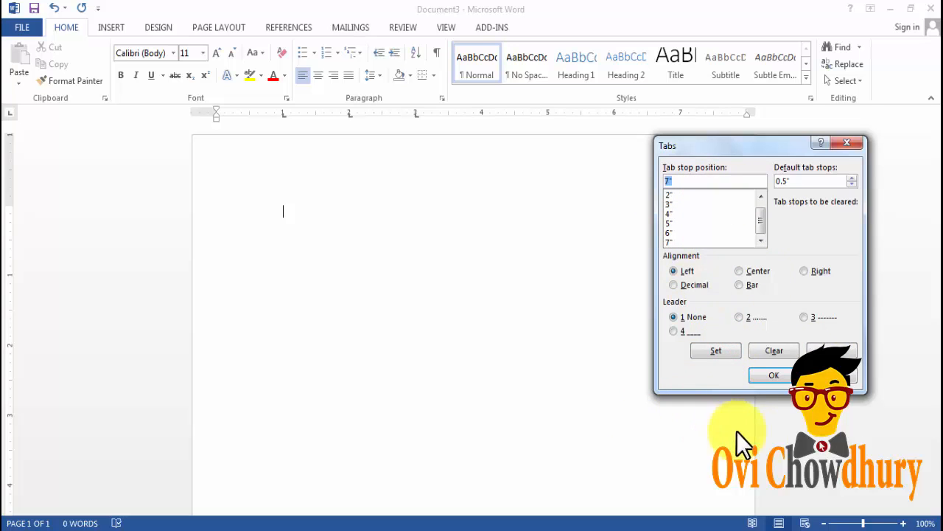
pyautogui.click(786, 375)
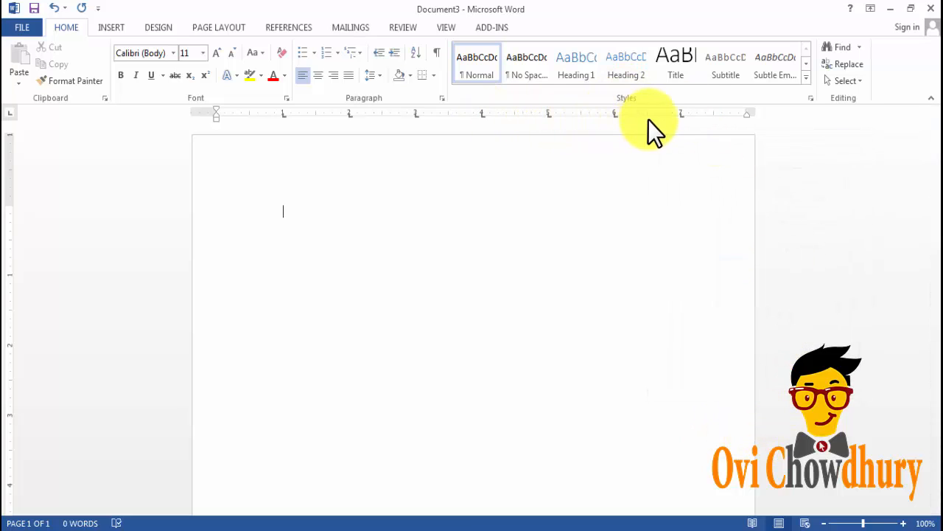
# Review the paragraph's list of tab stops, select the 2" stop and close the tab settings.
pyautogui.click(441, 99)
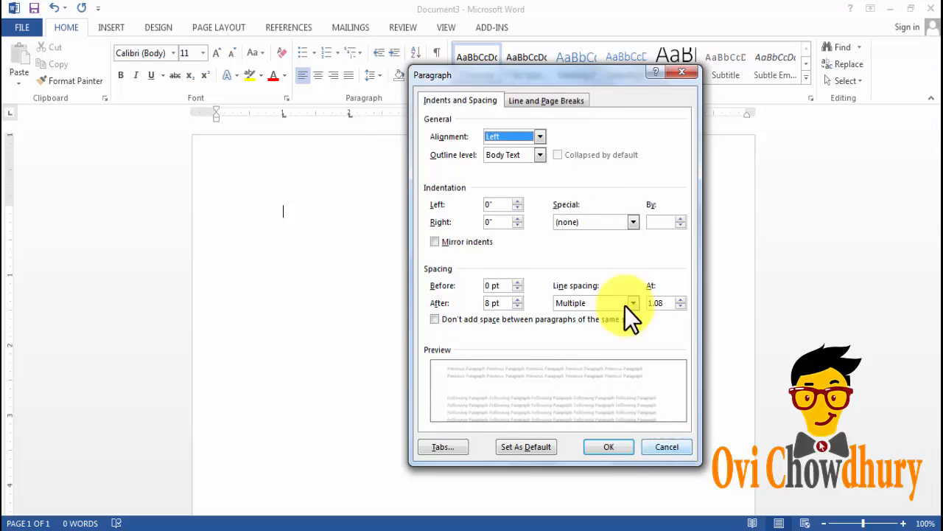
pyautogui.click(690, 76)
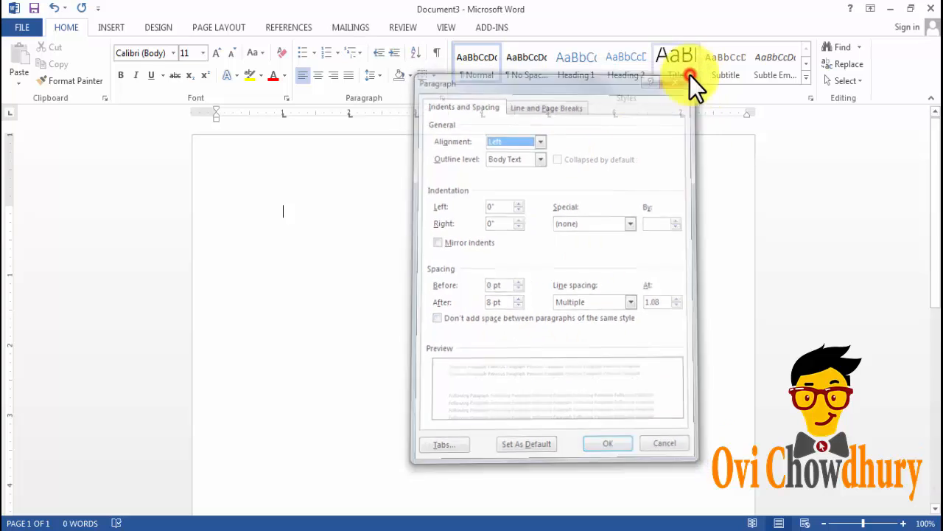
pyautogui.click(443, 97)
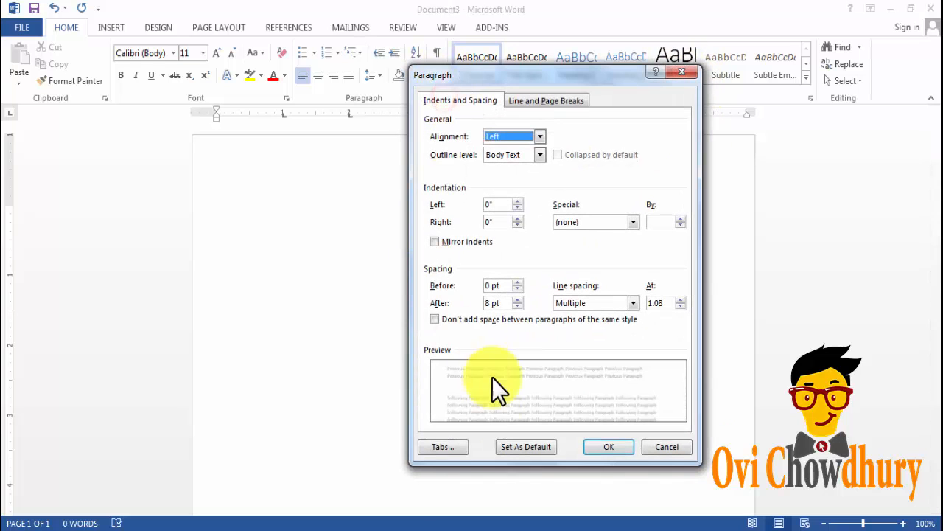
pyautogui.click(441, 447)
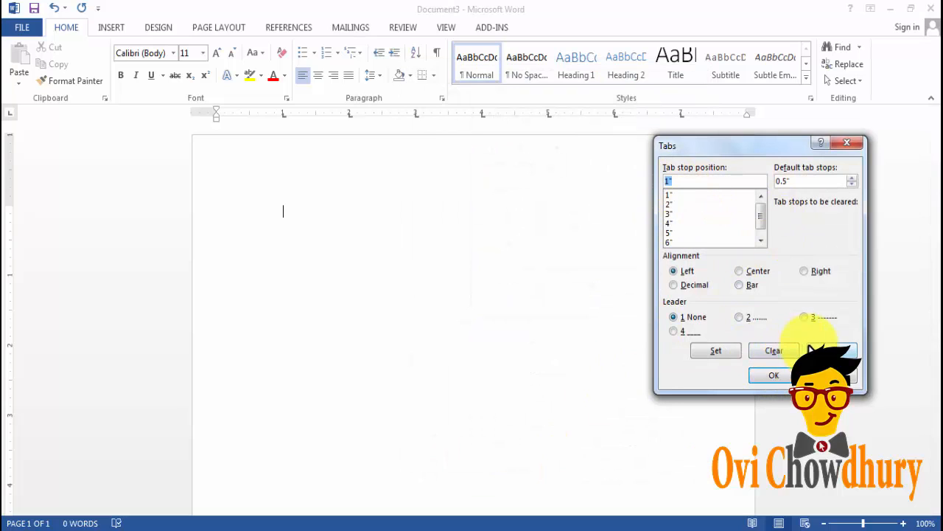
pyautogui.click(668, 204)
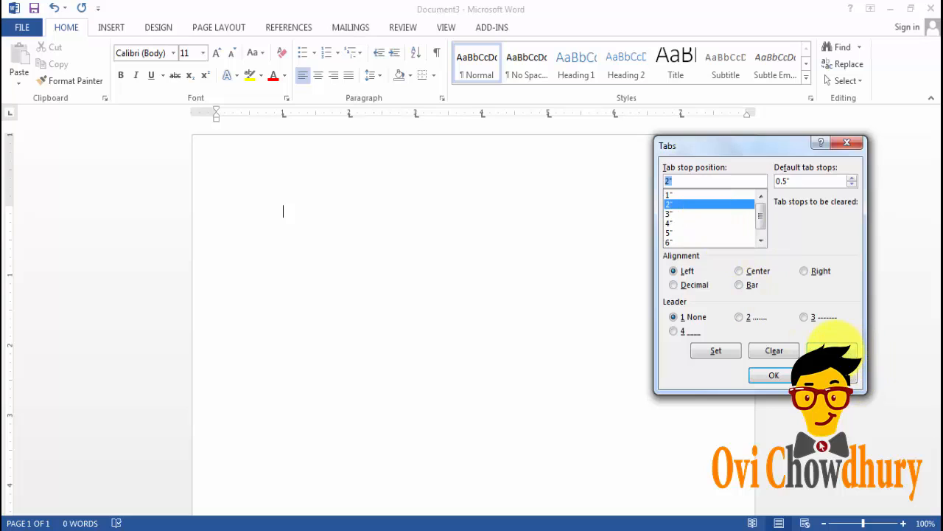
pyautogui.click(773, 375)
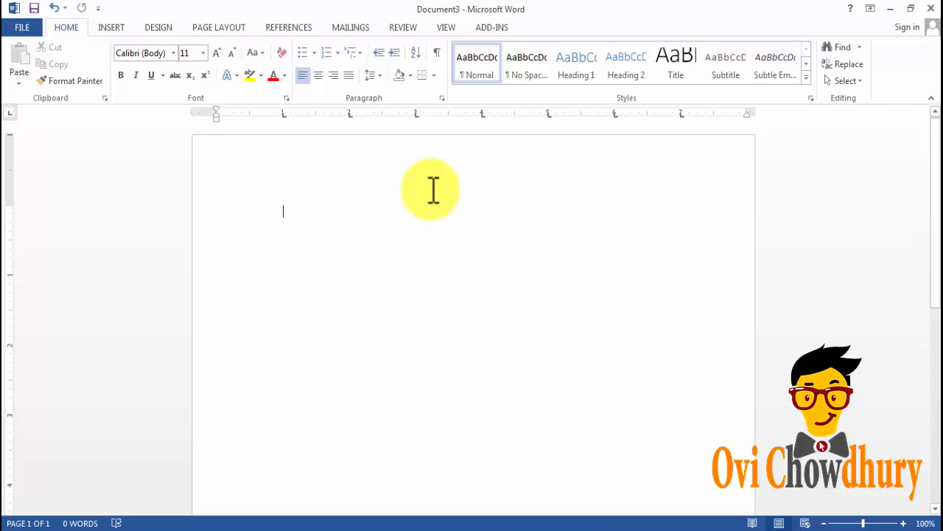
# Enter the weekday heading SAT at the 1" tab stop of the first line.
pyautogui.hotkey('ctrl', 'z')
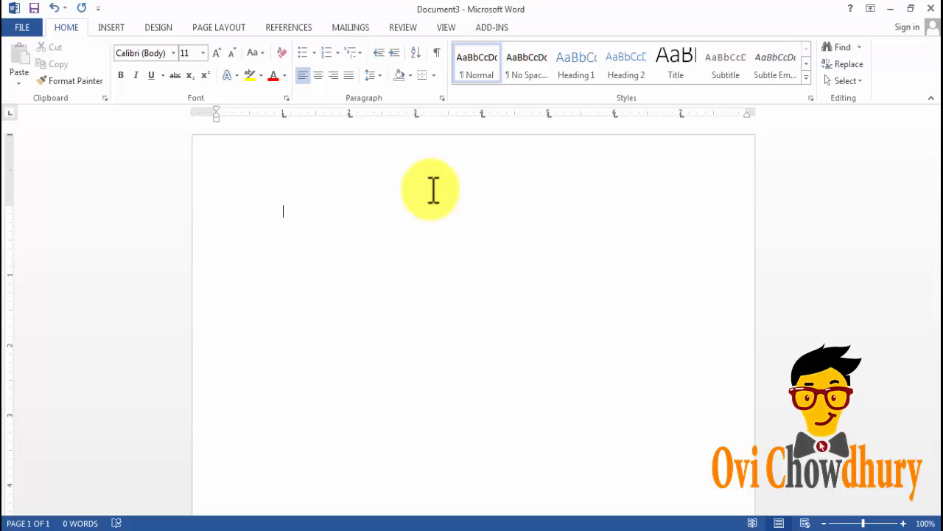
pyautogui.press('Tab')
pyautogui.write('SAT')
# Format the SAT heading as 20 pt bold text in a dark gold theme colour.
pyautogui.hotkey('shift', 'Left')
pyautogui.hotkey('shift', 'Left')
pyautogui.hotkey('shift', 'Left')
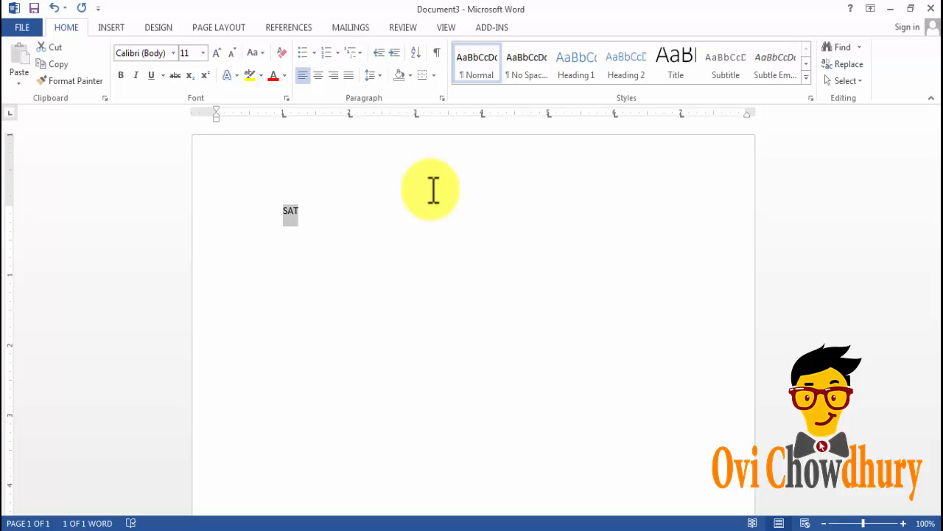
pyautogui.click(202, 53)
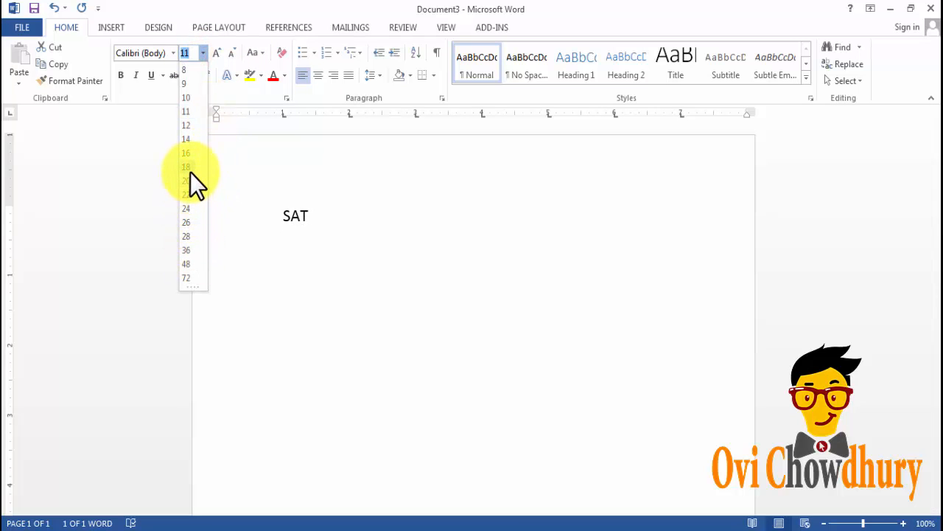
pyautogui.click(190, 180)
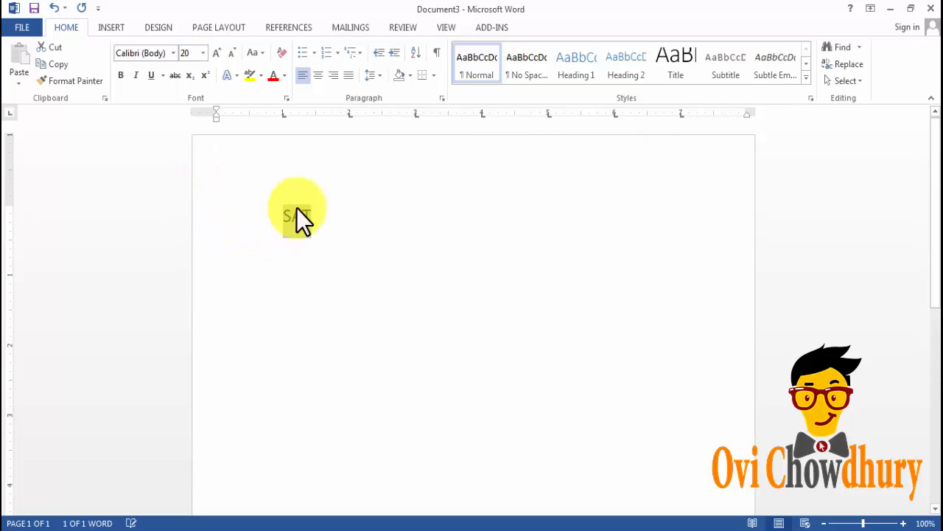
pyautogui.click(122, 75)
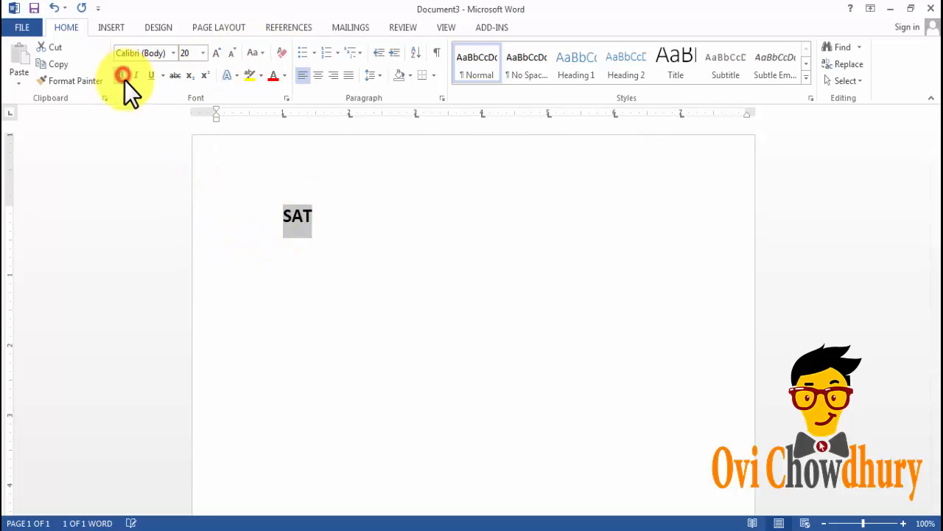
pyautogui.click(285, 76)
pyautogui.click(353, 165)
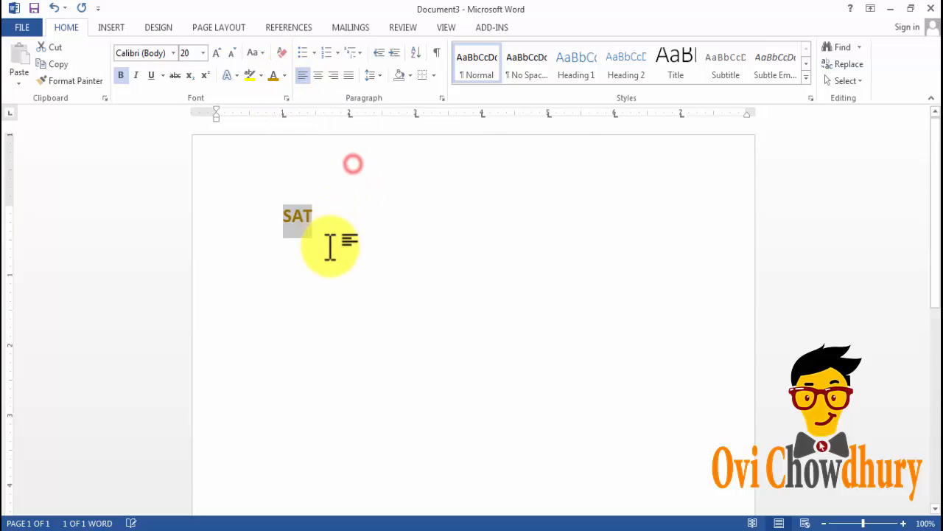
pyautogui.click(379, 205)
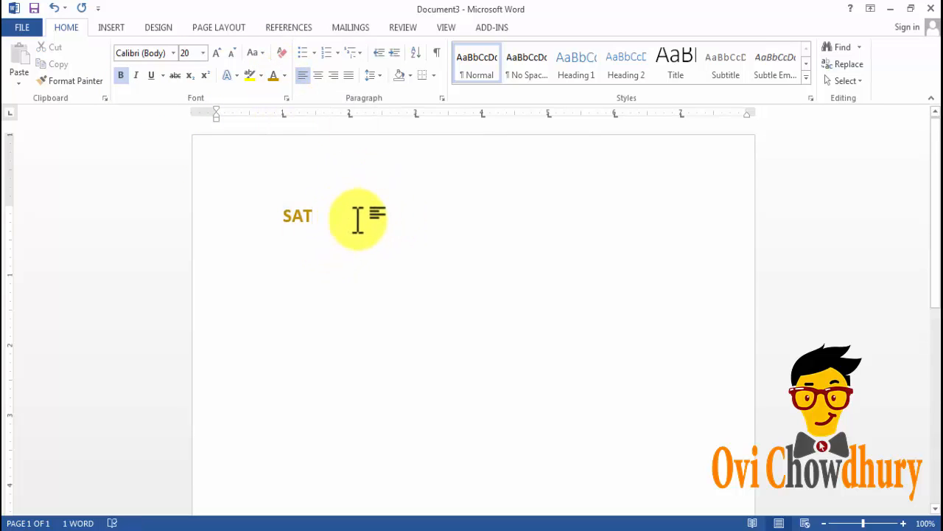
# Set the SAT heading's font size to 18 pt and place the text cursor after it.
pyautogui.moveTo(315, 214); pyautogui.dragTo(281, 214)
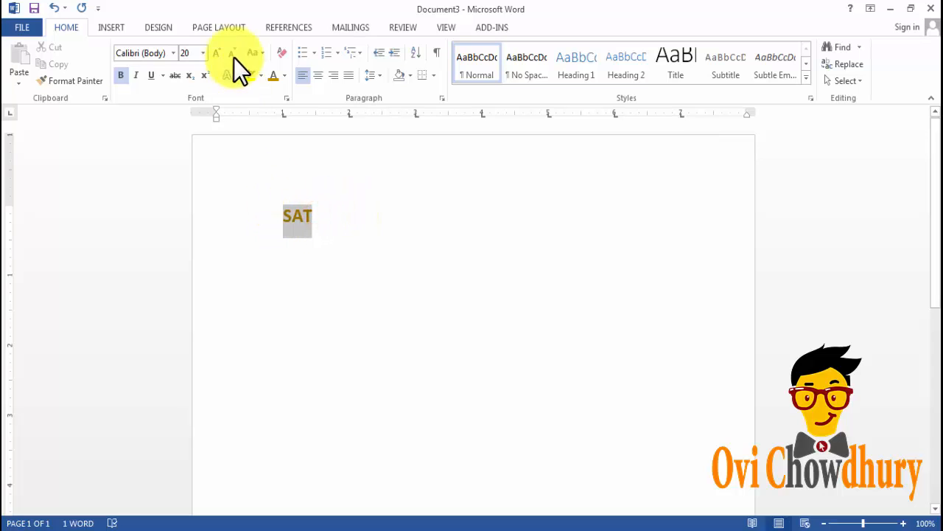
pyautogui.click(202, 53)
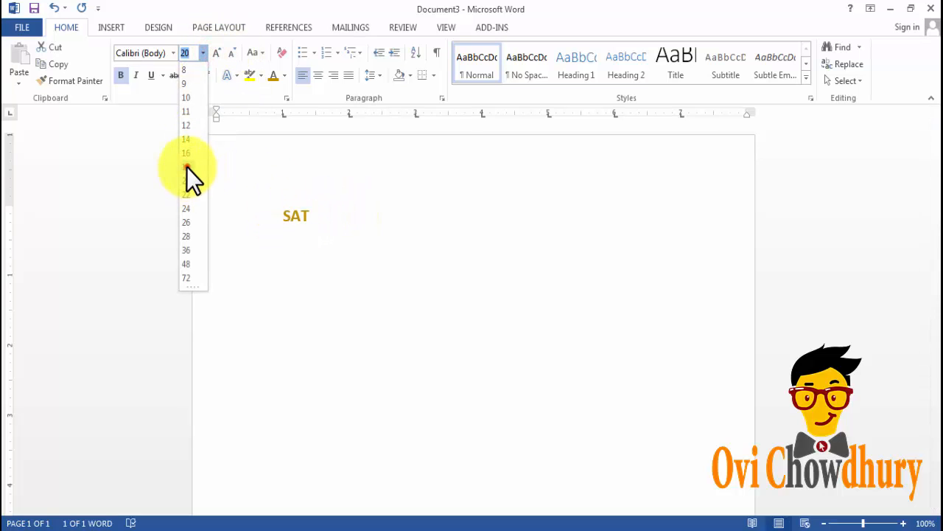
pyautogui.click(186, 166)
pyautogui.click(392, 226)
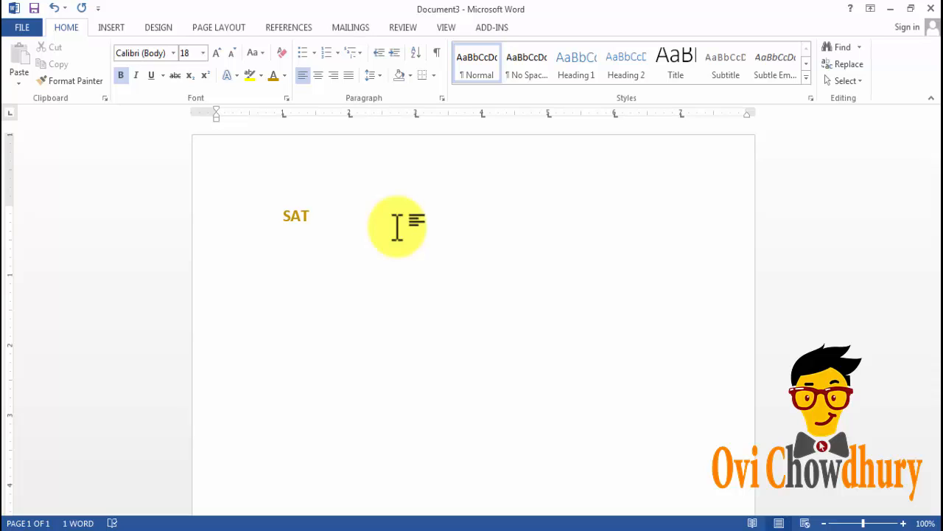
# Enter the headings SUN, MON, TUE, WED, THU and FRI at the successive tab stops after SAT.
pyautogui.press('Tab')
pyautogui.write('SUN')
pyautogui.press('Tab')
pyautogui.write('MON')
pyautogui.press('Tab')
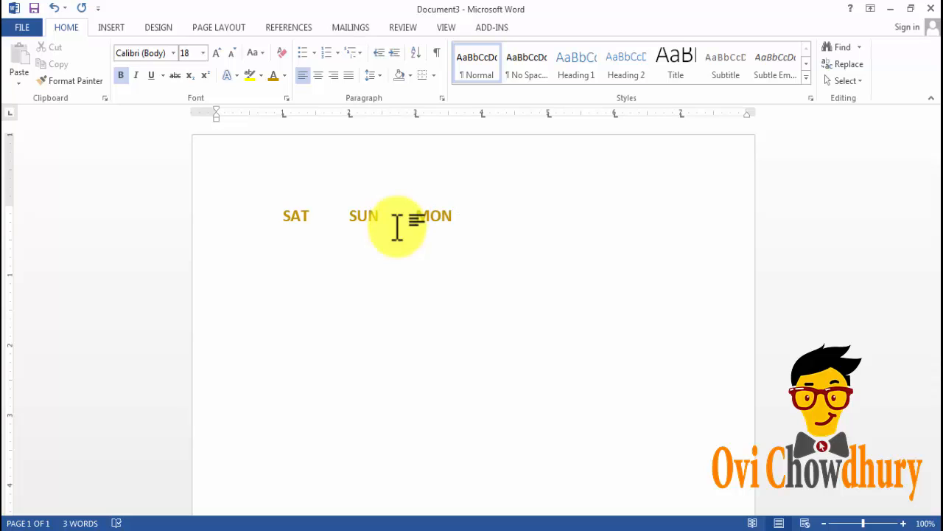
pyautogui.write('TUE\tWED')
pyautogui.press('Tab')
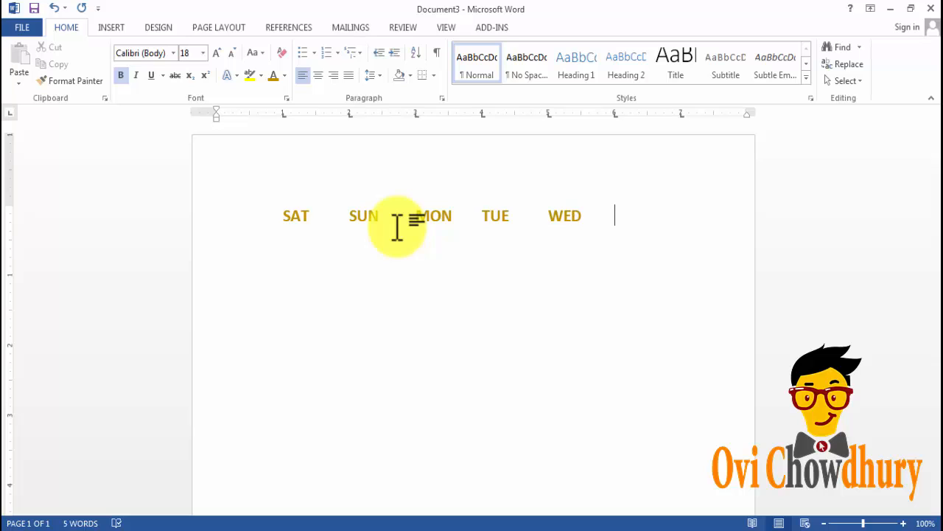
pyautogui.write('THU\tFRI')
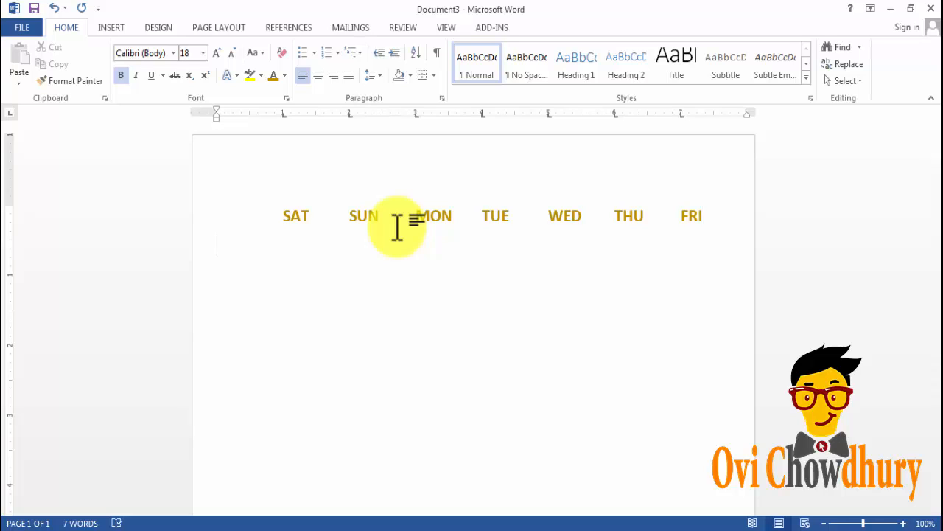
# Enter 1 under SAT on the line below the headings and advance to the stop under SUN.
pyautogui.press('Tab')
pyautogui.write('1')
pyautogui.press('Tab')
# Change the font colour of the first date row to Automatic and return the text cursor to the stop under SUN.
pyautogui.press('Left')
pyautogui.press('Left')
pyautogui.press('Left')
pyautogui.press('Right')
pyautogui.hotkey('shift', 'End')
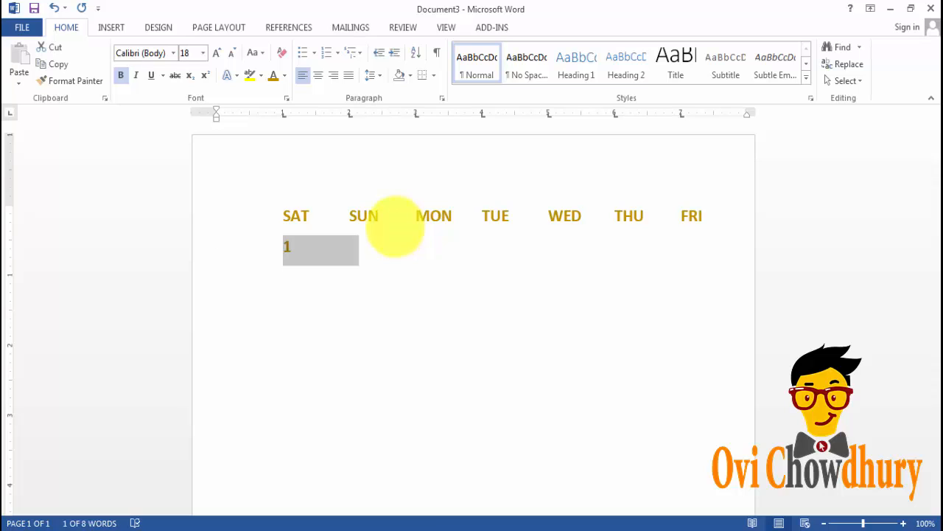
pyautogui.click(284, 75)
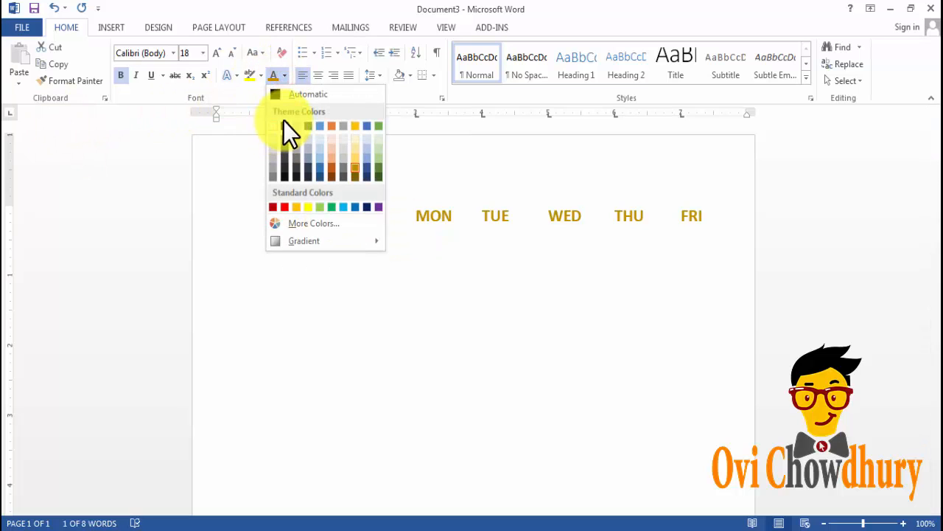
pyautogui.click(285, 92)
pyautogui.click(319, 246)
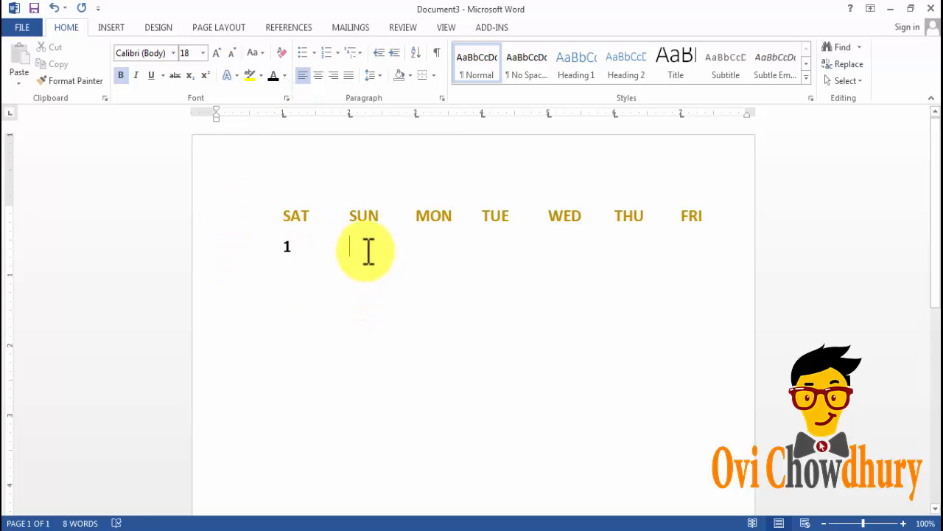
# Complete the first date row with 2 through 7, one number at each tab stop from SUN to FRI.
pyautogui.write('2')
pyautogui.press('Tab')
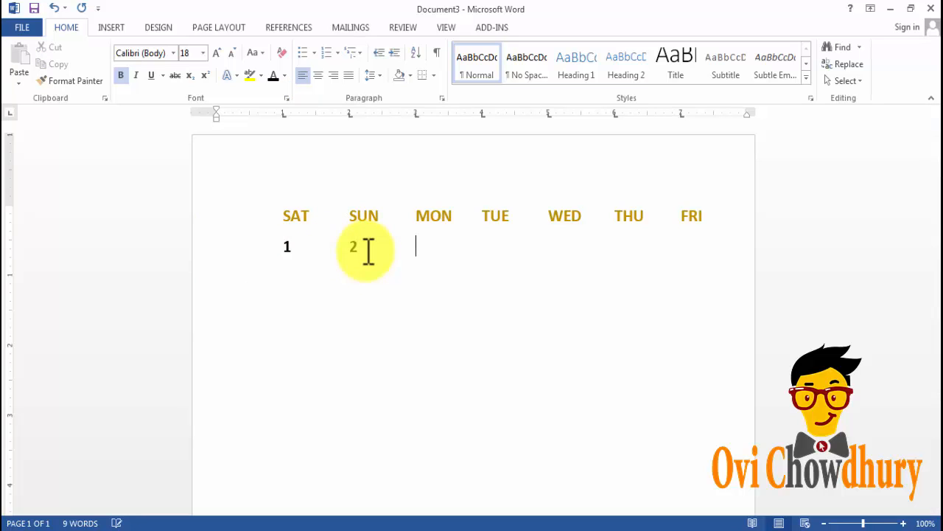
pyautogui.write('3')
pyautogui.press('Tab')
pyautogui.write('4')
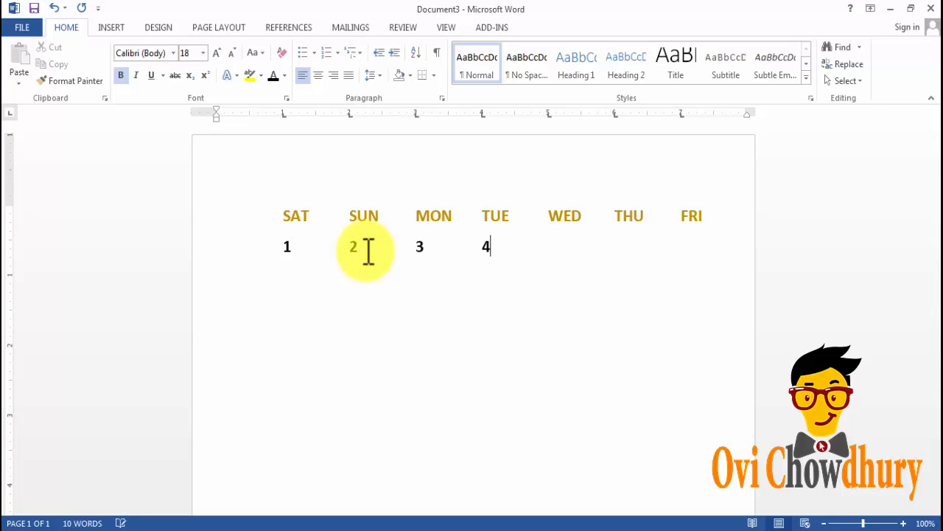
pyautogui.press('Tab')
pyautogui.write('5')
pyautogui.press('Tab')
pyautogui.write('6')
pyautogui.press('Tab')
pyautogui.write('7')
pyautogui.press('Tab')
# Add a second date row with 8 through 14, aligned at the tab stops under SAT to FRI.
pyautogui.press('Return')
pyautogui.press('Tab')
pyautogui.write('8')
pyautogui.press('Tab')
pyautogui.write('9')
pyautogui.press('Tab')
pyautogui.write('10')
pyautogui.press('Tab')
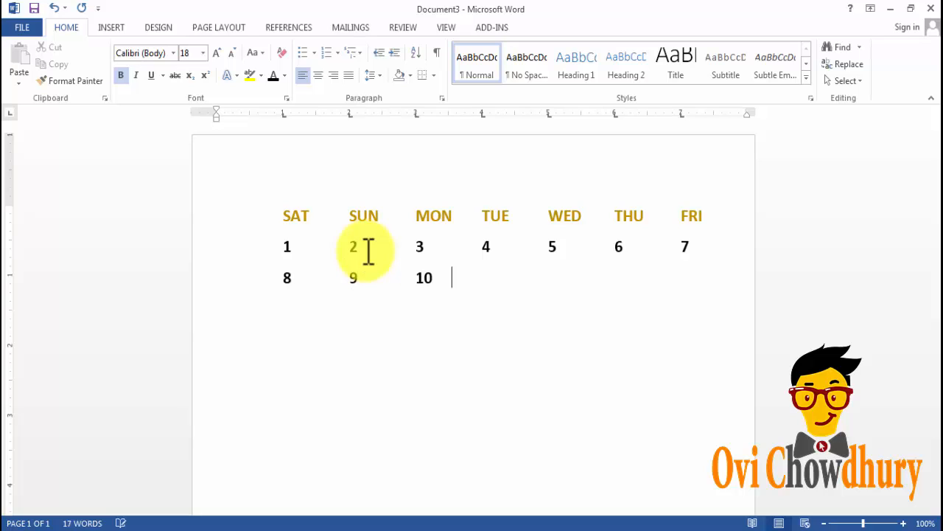
pyautogui.write('11')
pyautogui.press('Tab')
pyautogui.write('12')
pyautogui.press('Tab')
pyautogui.write('13')
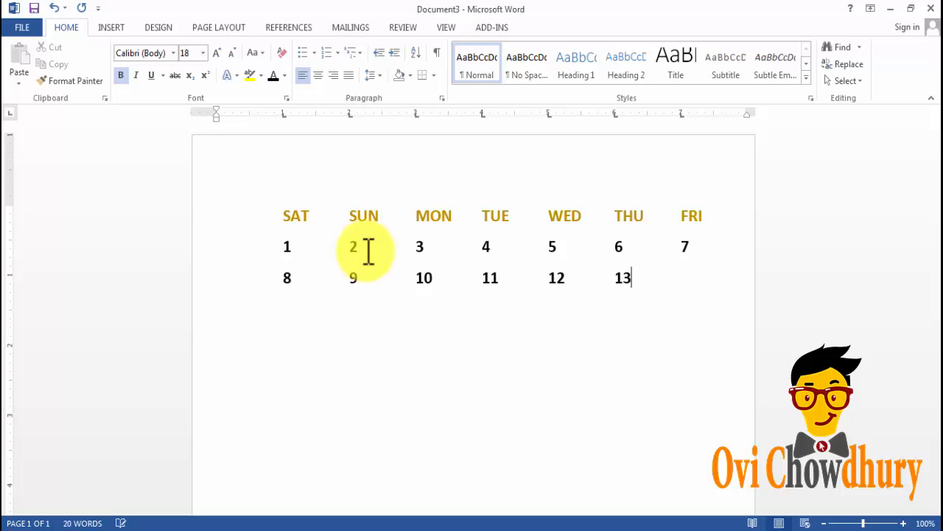
pyautogui.press('Tab')
pyautogui.write('14')
# Start a third date row with 15 aligned at the tab stop under SAT.
pyautogui.press('Tab')
pyautogui.write('15')
pyautogui.press('BackSpace')
pyautogui.press('BackSpace')
pyautogui.press('Return')
pyautogui.write('15')
pyautogui.press('Tab')
pyautogui.press('Left')
pyautogui.press('Left')
pyautogui.press('Tab')
pyautogui.press('Right')
pyautogui.press('Right')
# Complete the third date row with 16 through 21 at the tab stops from SUN to FRI.
pyautogui.press('Tab')
pyautogui.write('16')
pyautogui.press('Tab')
pyautogui.write('17')
pyautogui.press('Tab')
pyautogui.write('18')
pyautogui.press('Tab')
pyautogui.write('1')
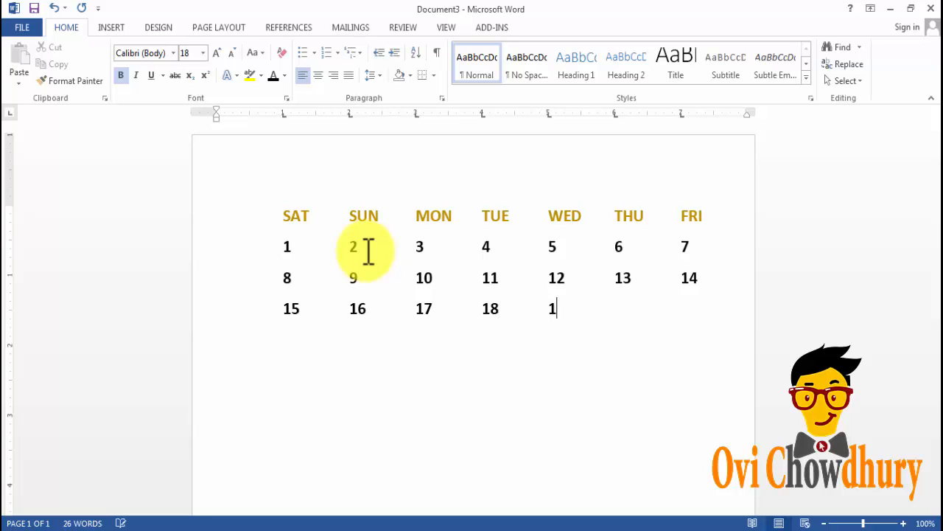
pyautogui.write('9 20')
pyautogui.press('Tab')
pyautogui.write('21')
# Add a fourth date row with 22 through 28, aligned under SAT to FRI.
pyautogui.press('Tab')
pyautogui.press('Return')
pyautogui.write('22')
pyautogui.press('Tab')
pyautogui.write('23')
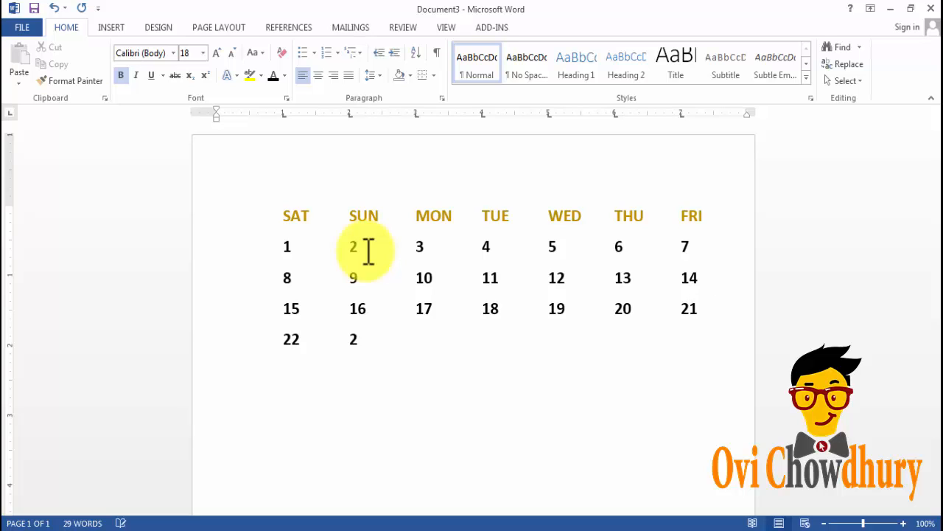
pyautogui.press('Tab')
pyautogui.write('24')
pyautogui.press('Tab')
pyautogui.write('25')
pyautogui.press('Tab')
pyautogui.write('26')
pyautogui.press('Tab')
pyautogui.write('27')
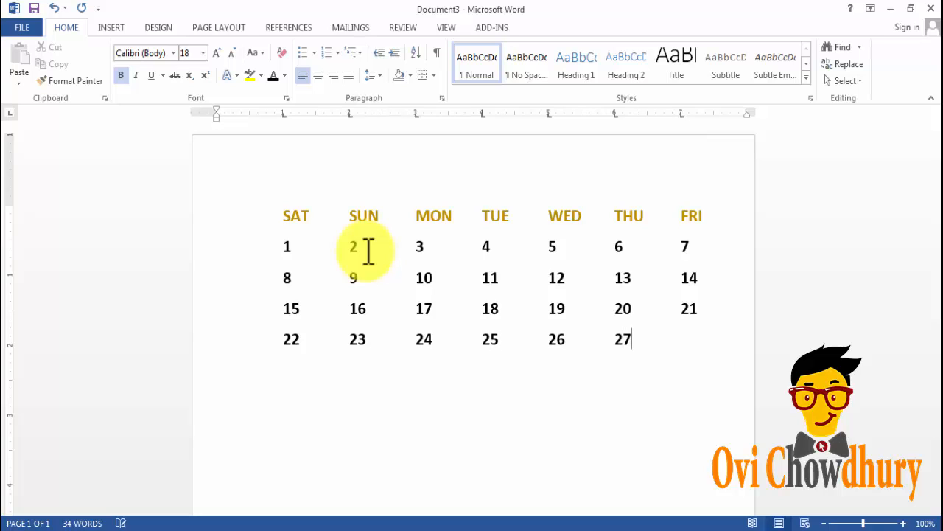
pyautogui.press('Tab')
pyautogui.write('28')
# Add a final date row with 29 under SAT and 30 under SUN.
pyautogui.press('Tab')
pyautogui.write('29')
pyautogui.press('BackSpace')
pyautogui.press('BackSpace')
pyautogui.press('BackSpace')
pyautogui.press('Return')
pyautogui.write('29\t30')
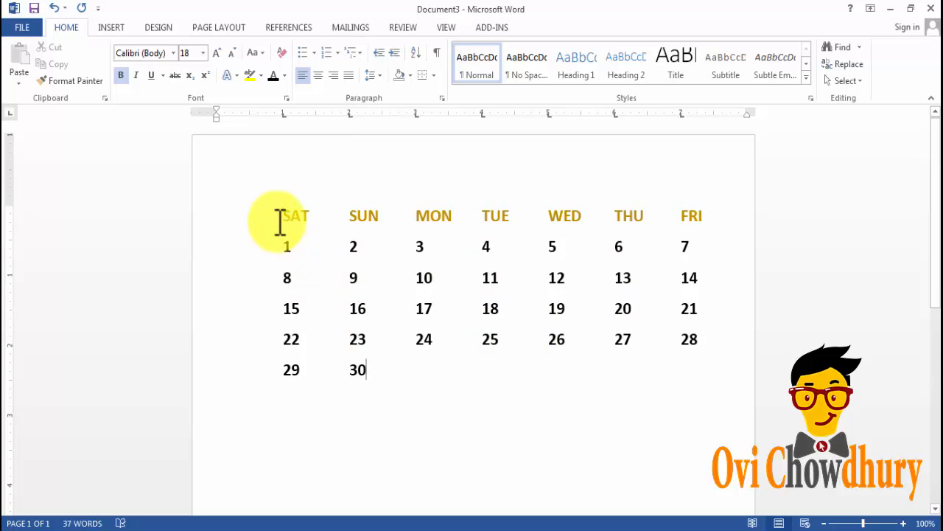
# Compare the weekday heading row with the shaded heading of the sample calendar in CLASS.docx, and return to the new document.
pyautogui.moveTo(281, 215); pyautogui.dragTo(716, 219)
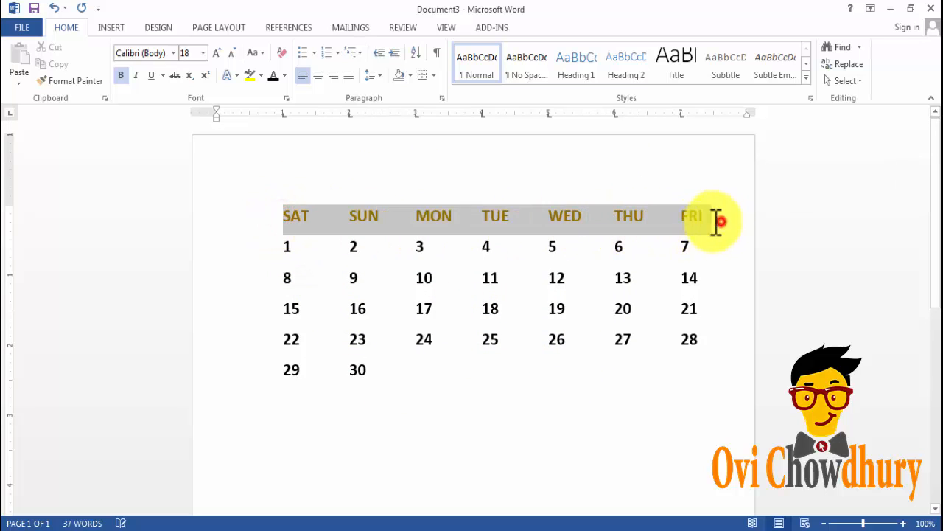
pyautogui.click(715, 219)
pyautogui.moveTo(243, 526)
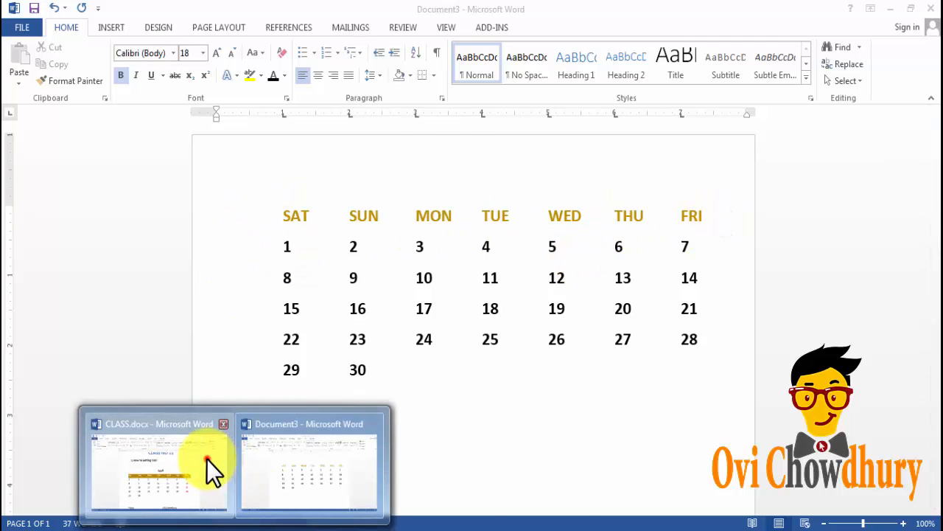
pyautogui.click(208, 460)
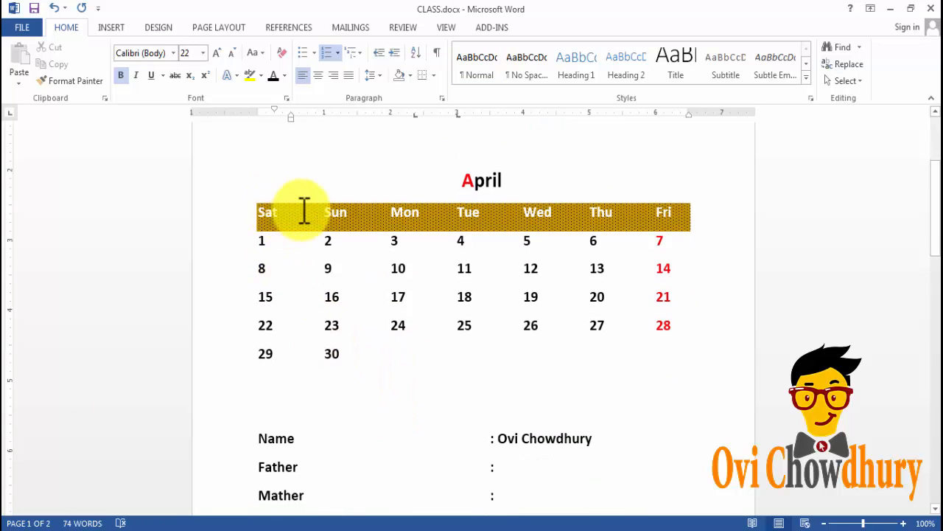
pyautogui.scroll(2, 322, 404)
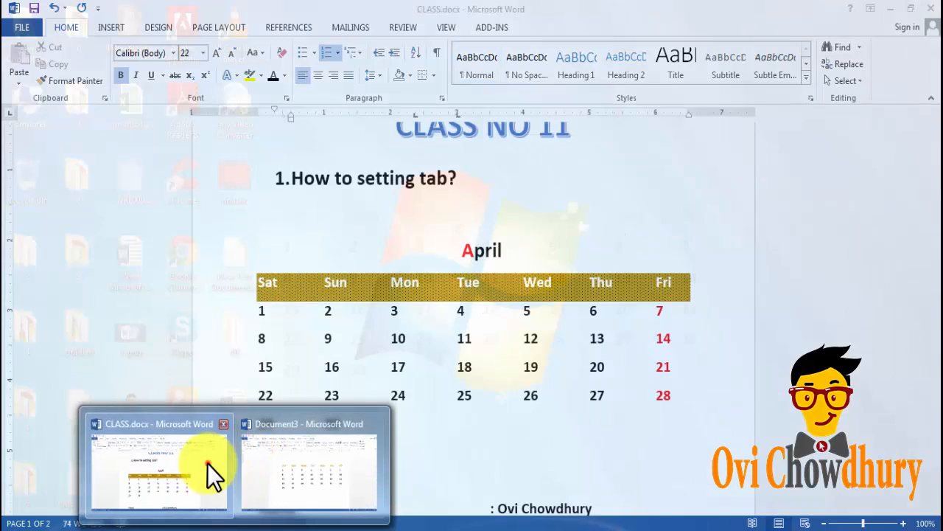
pyautogui.click(208, 462)
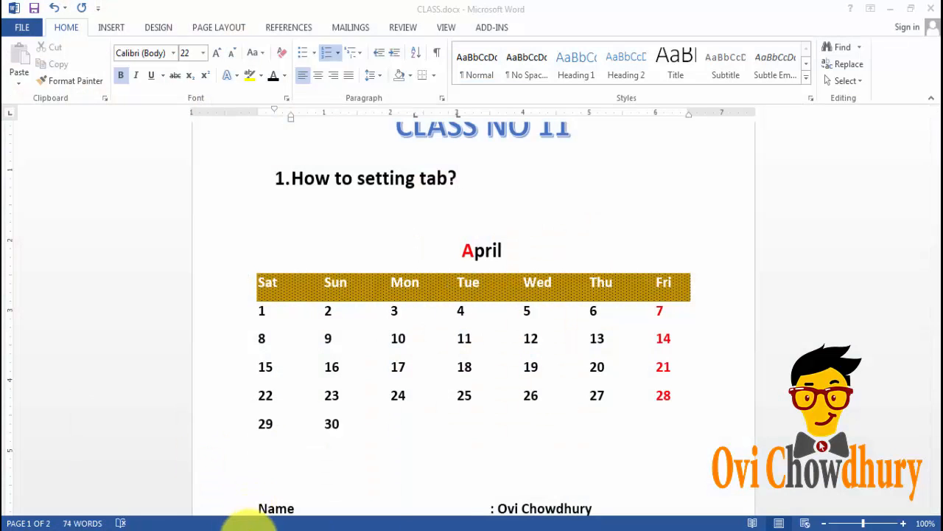
pyautogui.click(306, 464)
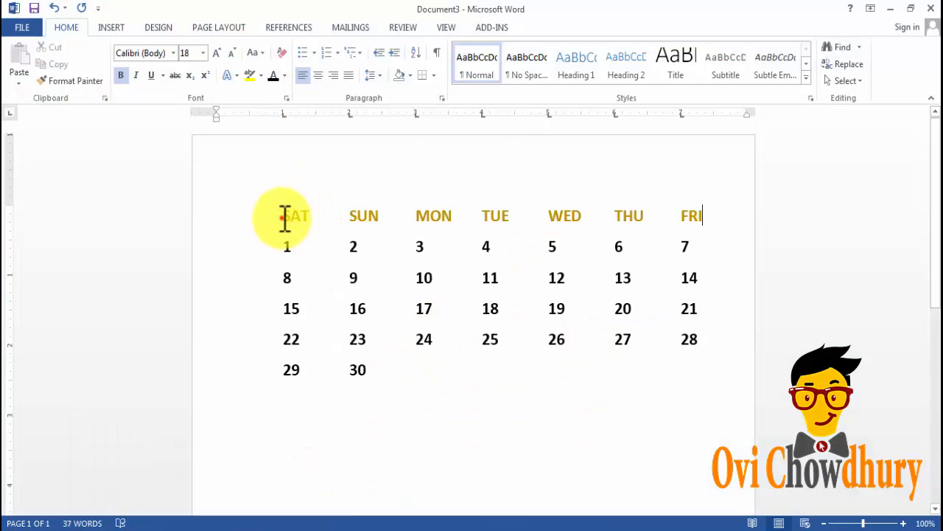
# Try shading the weekday heading text from SAT to FRI with a light green fill and a 15% pattern style.
pyautogui.moveTo(284, 217); pyautogui.dragTo(704, 224)
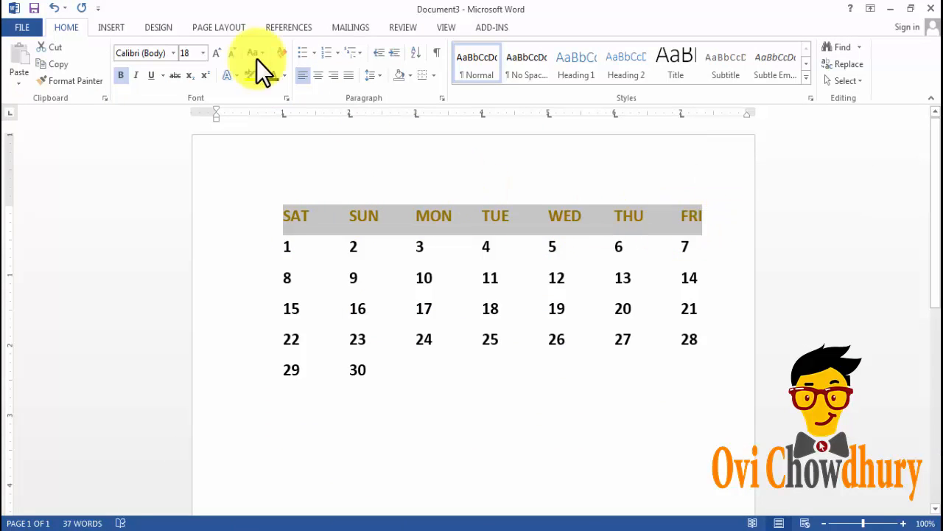
pyautogui.click(150, 24)
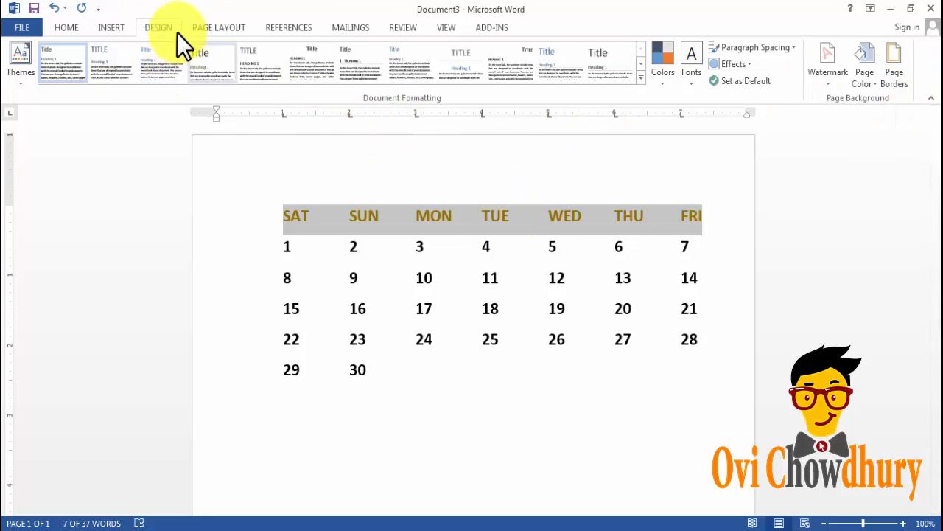
pyautogui.click(900, 82)
pyautogui.click(663, 162)
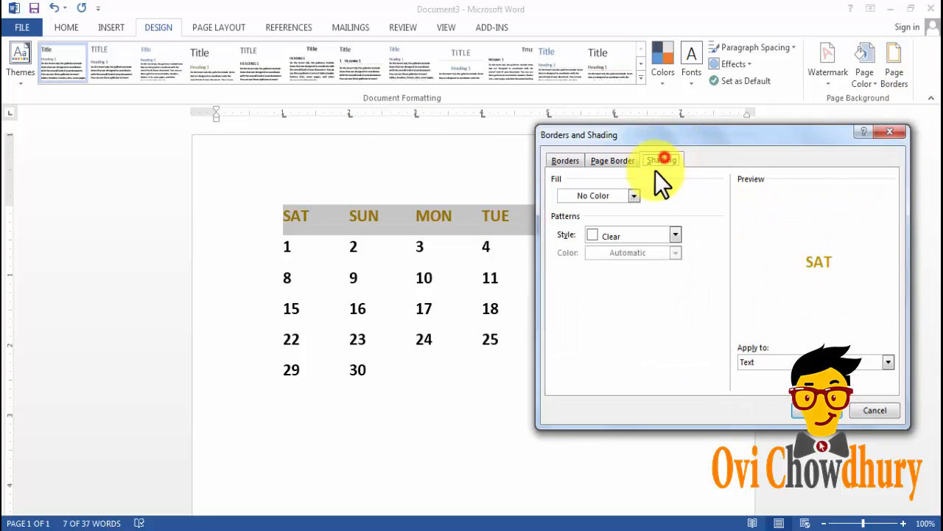
pyautogui.click(667, 233)
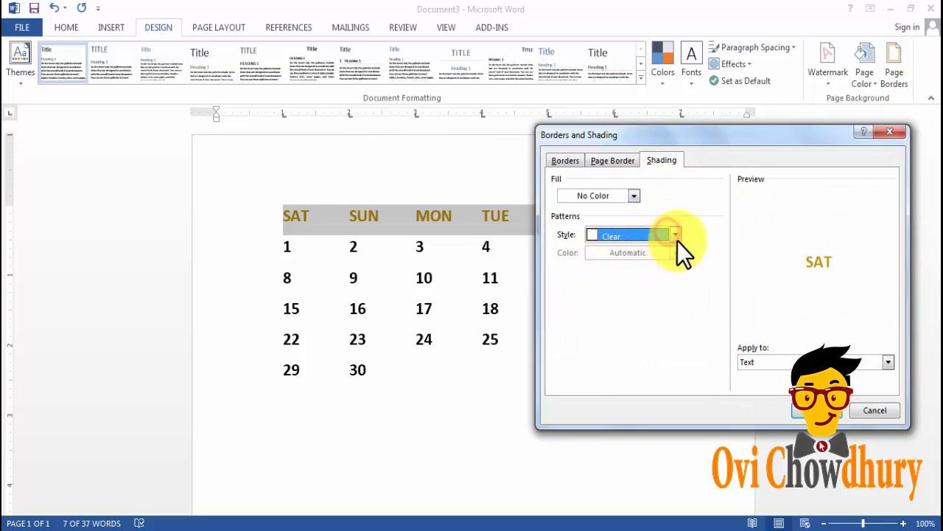
pyautogui.click(675, 234)
pyautogui.click(617, 316)
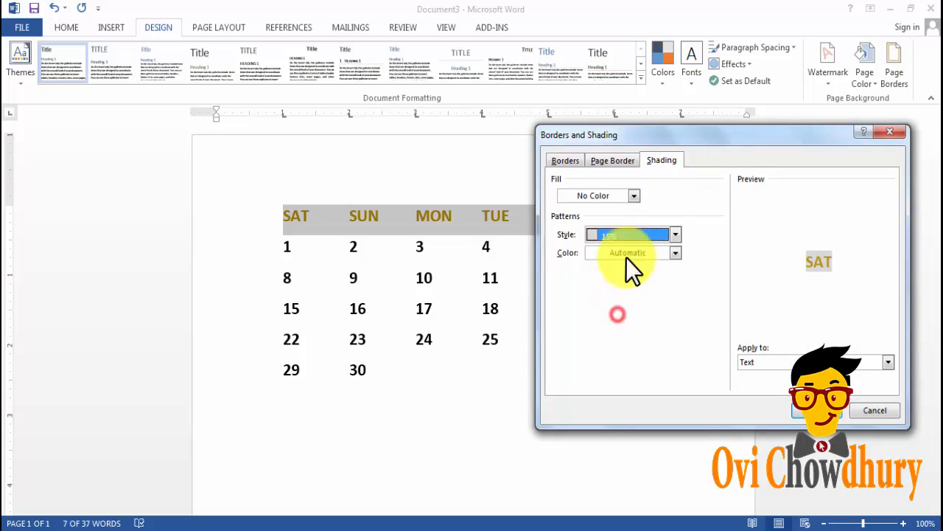
pyautogui.click(634, 196)
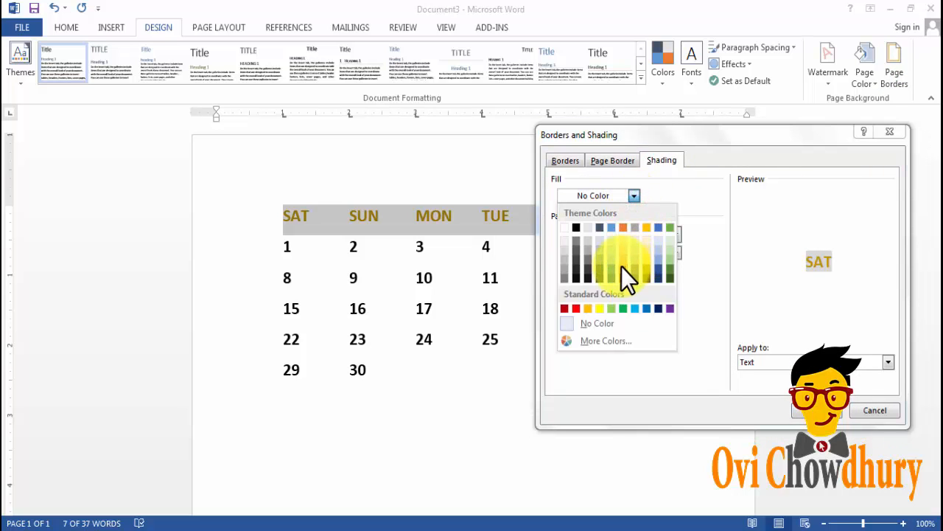
pyautogui.click(665, 256)
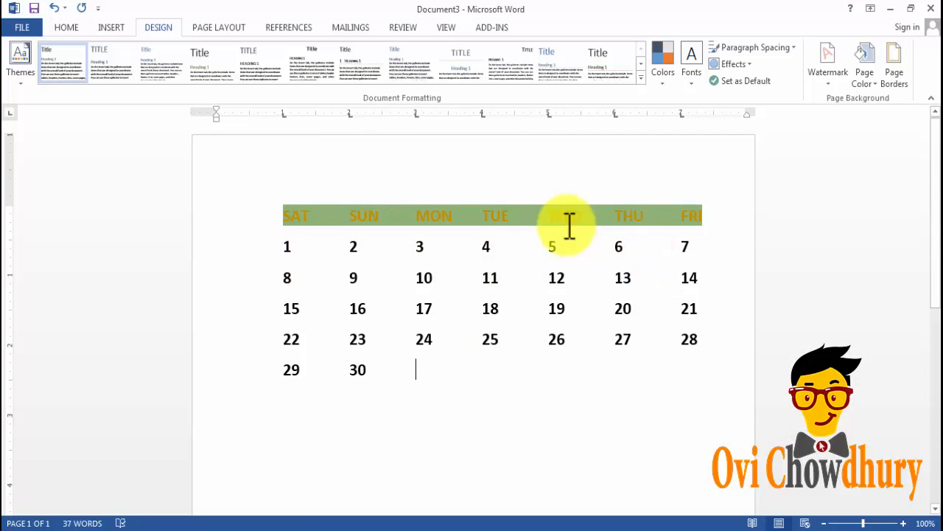
# Choose a dark green shading fill for the weekday heading text from SAT to FRI.
pyautogui.moveTo(499, 224); pyautogui.dragTo(722, 211)
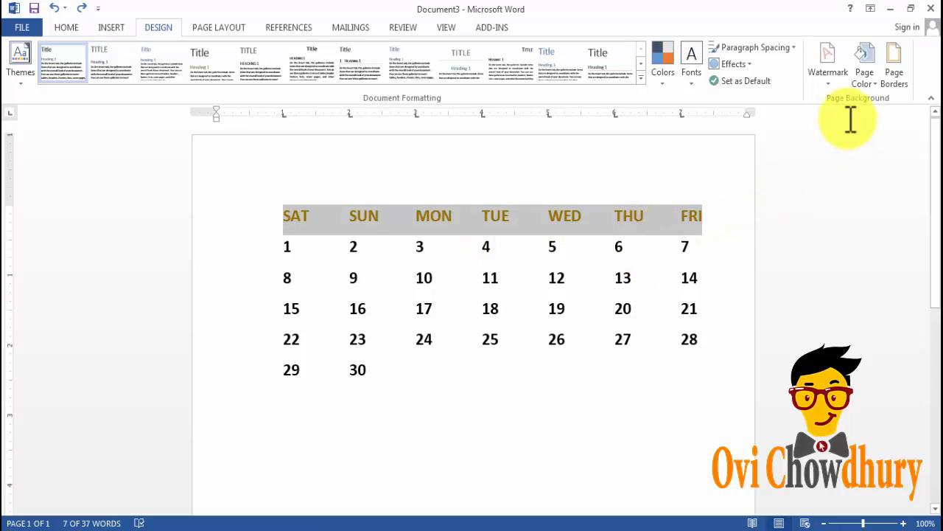
pyautogui.click(895, 80)
pyautogui.click(658, 162)
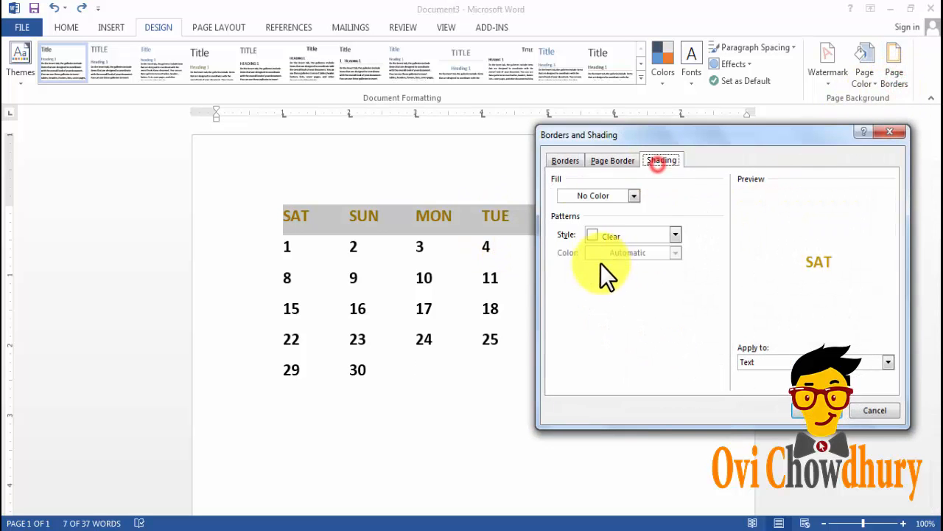
pyautogui.click(632, 195)
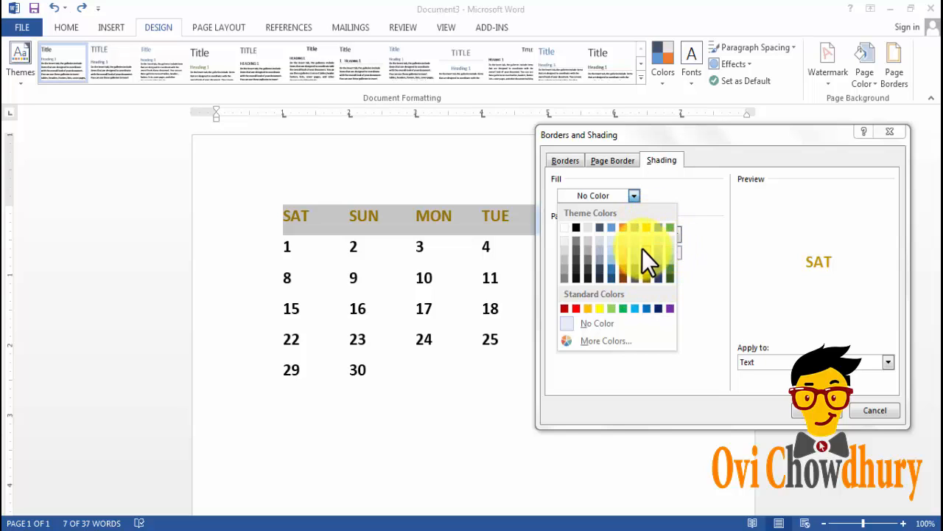
pyautogui.click(624, 254)
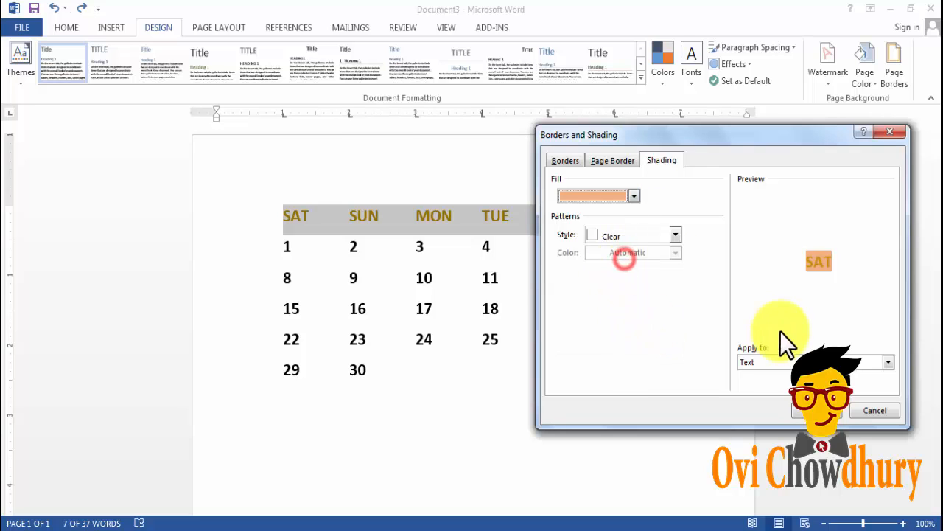
pyautogui.click(634, 196)
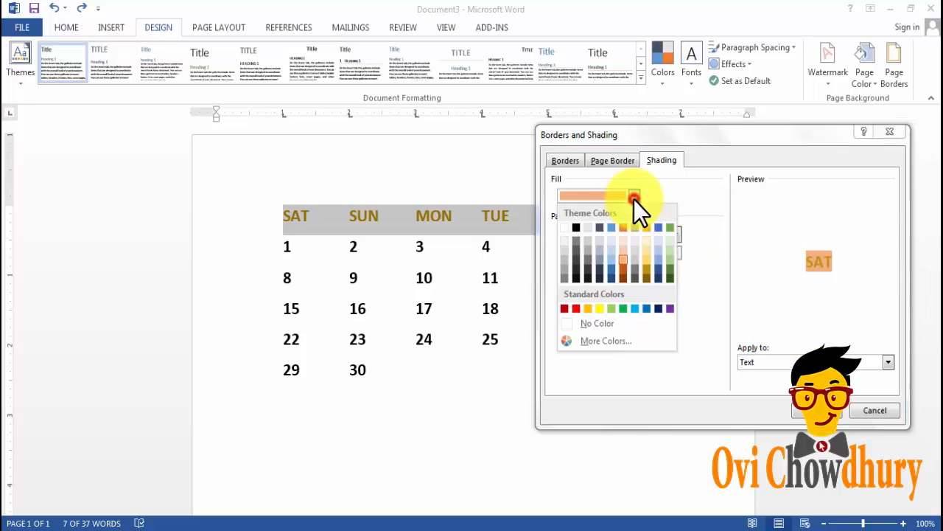
pyautogui.click(589, 254)
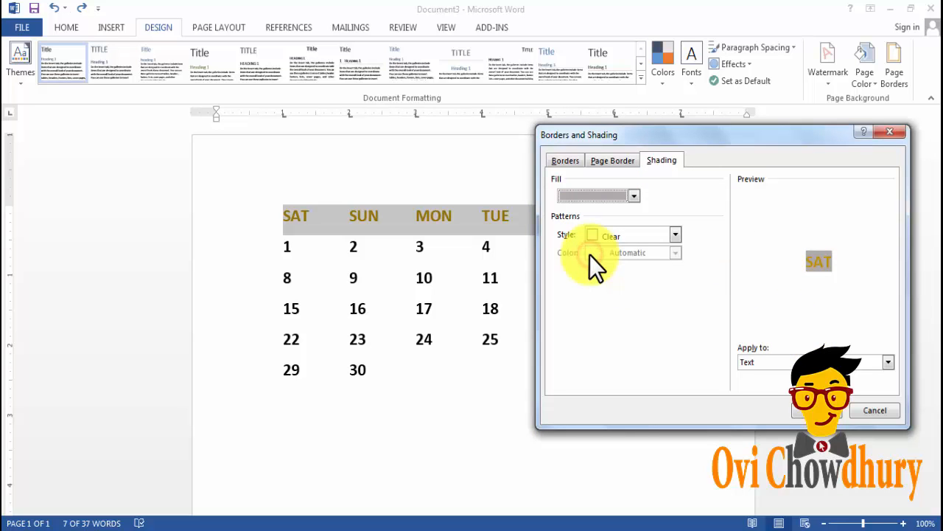
pyautogui.click(634, 195)
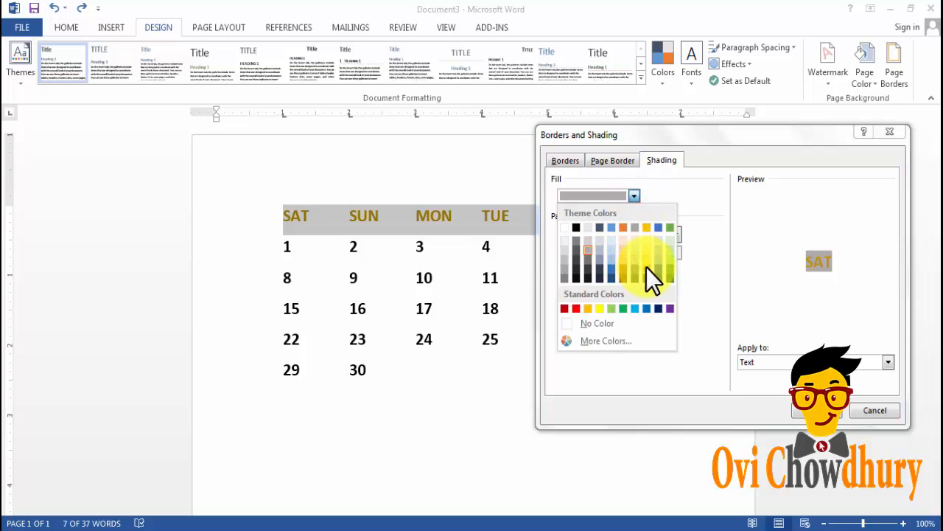
pyautogui.click(668, 266)
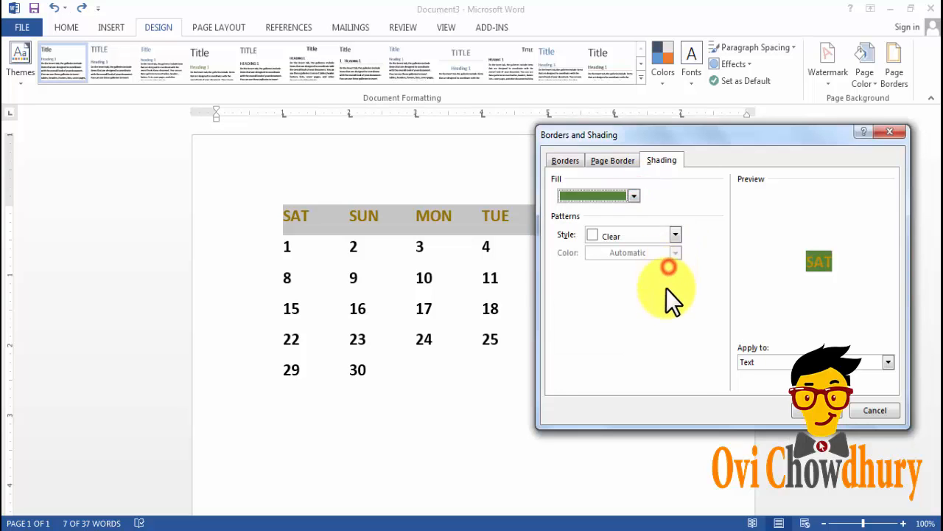
# Set the heading's shading pattern style to 20% and apply the shading to the text.
pyautogui.click(675, 235)
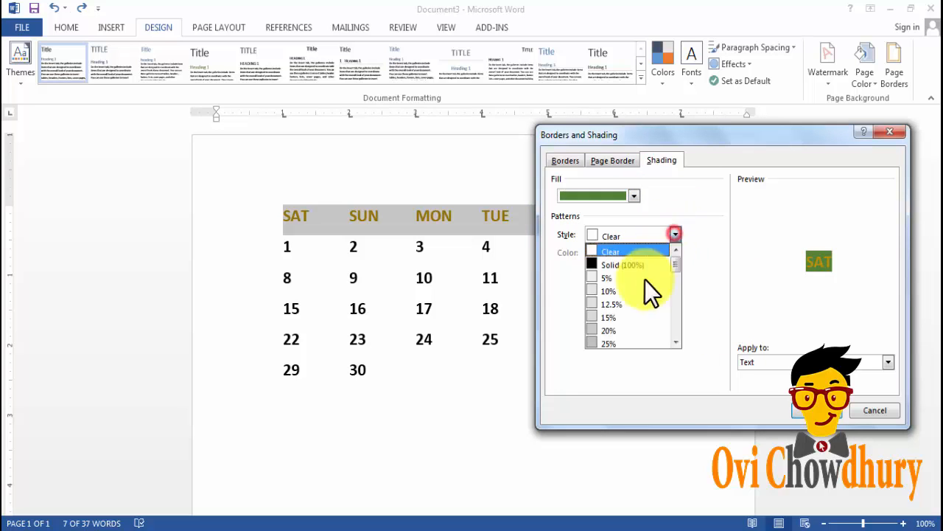
pyautogui.click(620, 328)
pyautogui.click(818, 410)
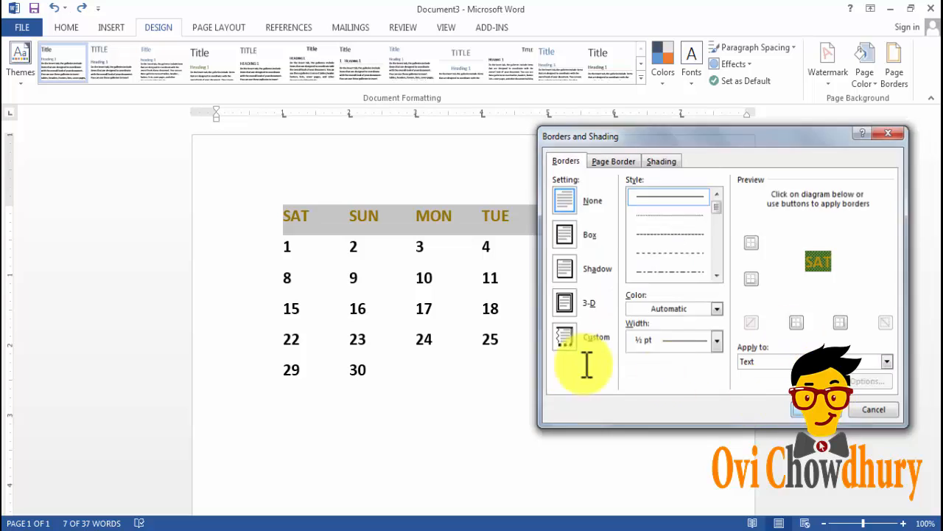
pyautogui.click(491, 337)
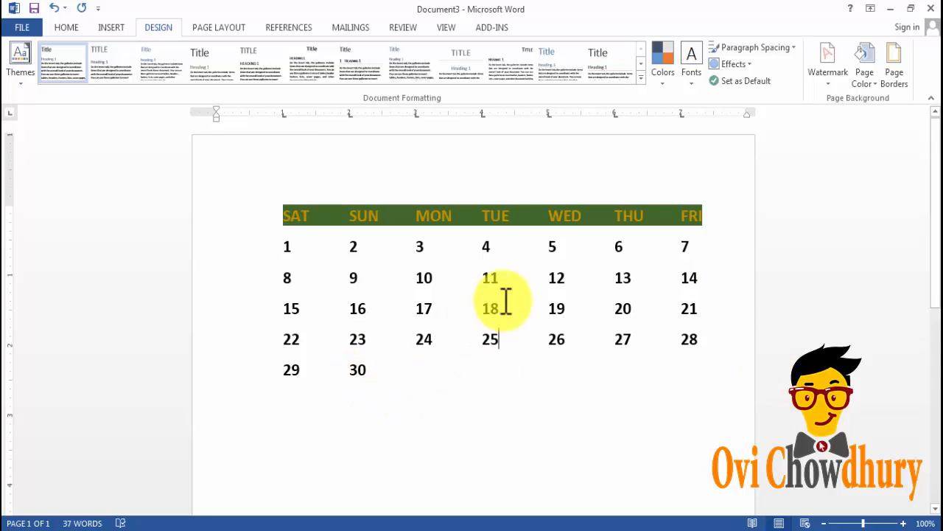
# Test the tab spacing on the blank line below the last date row, and remove the test tabs.
pyautogui.click(331, 451)
pyautogui.click(295, 415)
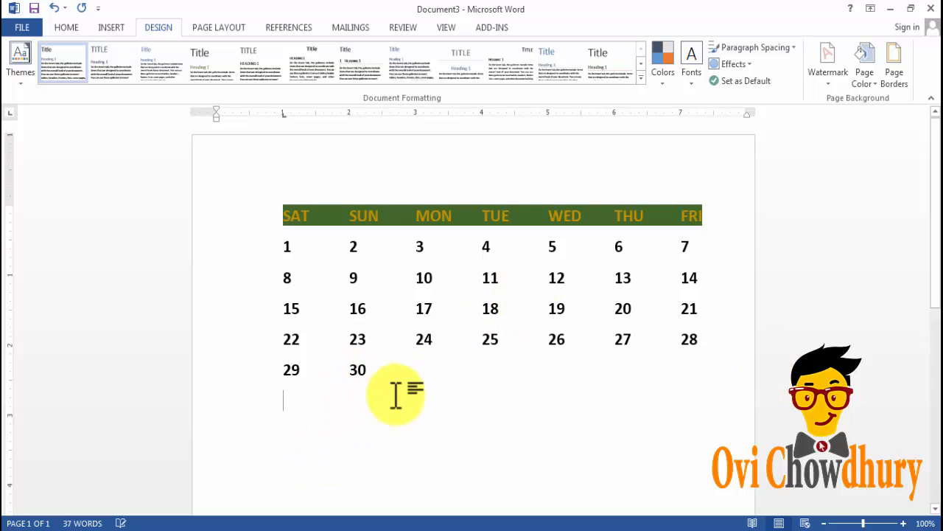
pyautogui.scroll(-1, 395, 391)
pyautogui.scroll(1, 471, 358)
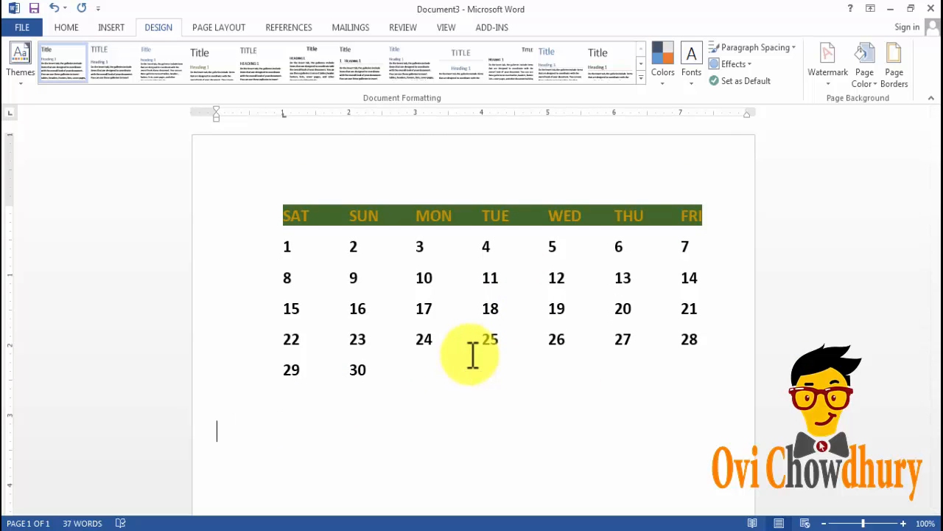
pyautogui.press('Tab')
pyautogui.press('Tab')
pyautogui.press('Tab')
pyautogui.press('BackSpace')
pyautogui.press('BackSpace')
pyautogui.press('BackSpace')
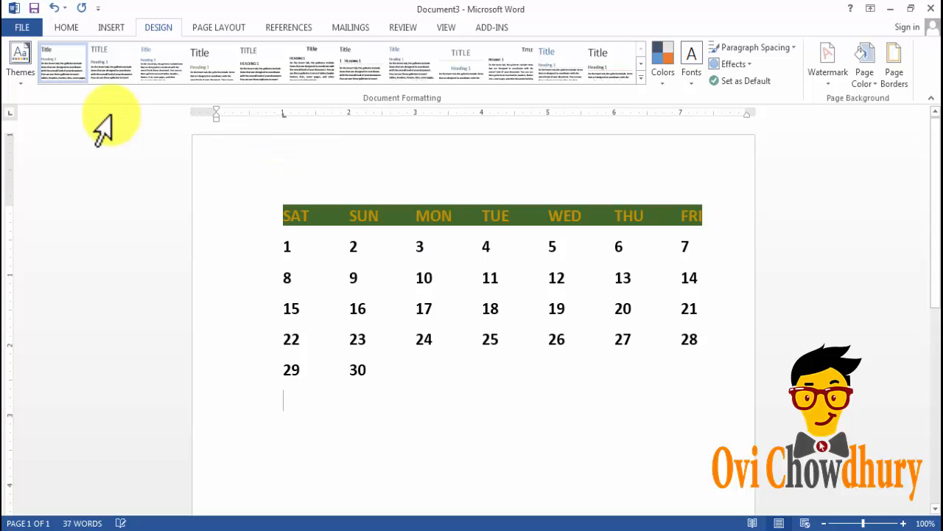
# Try to clear all tab stops from the blank line below the calendar.
pyautogui.click(65, 27)
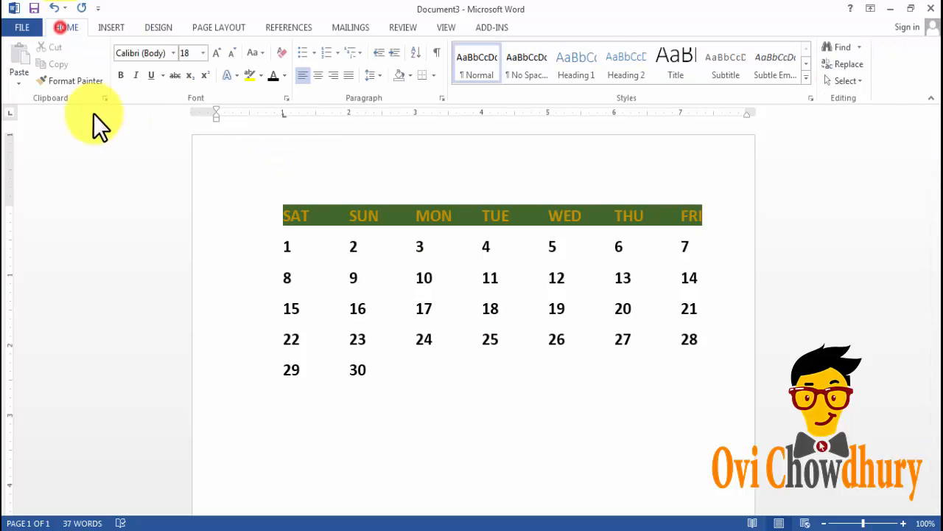
pyautogui.click(440, 98)
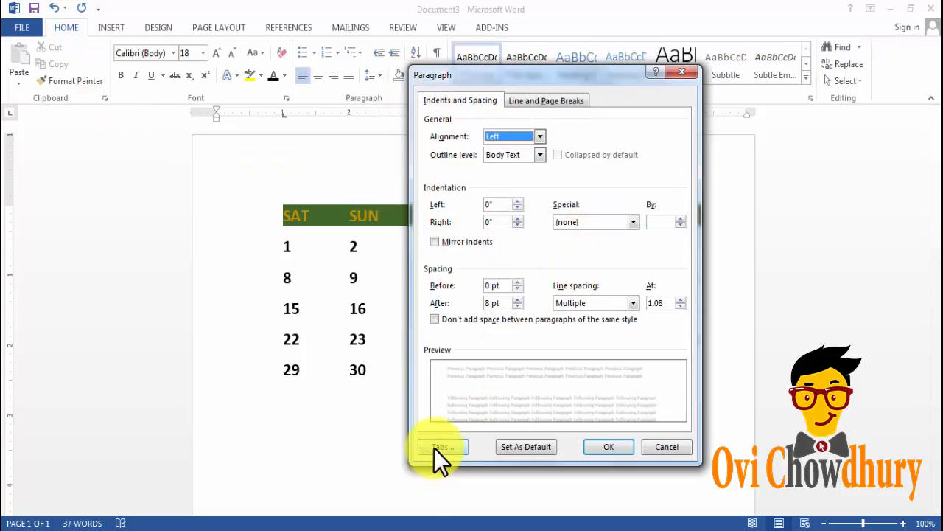
pyautogui.click(441, 446)
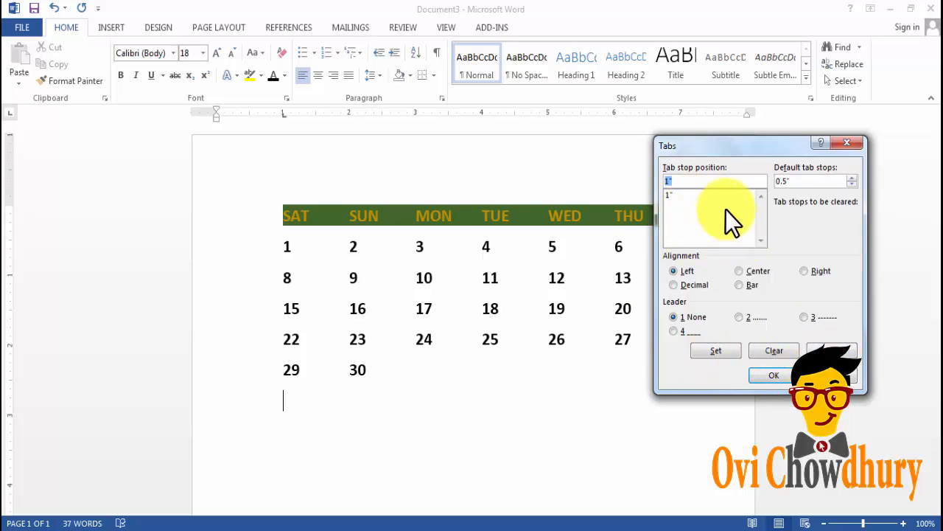
pyautogui.click(836, 351)
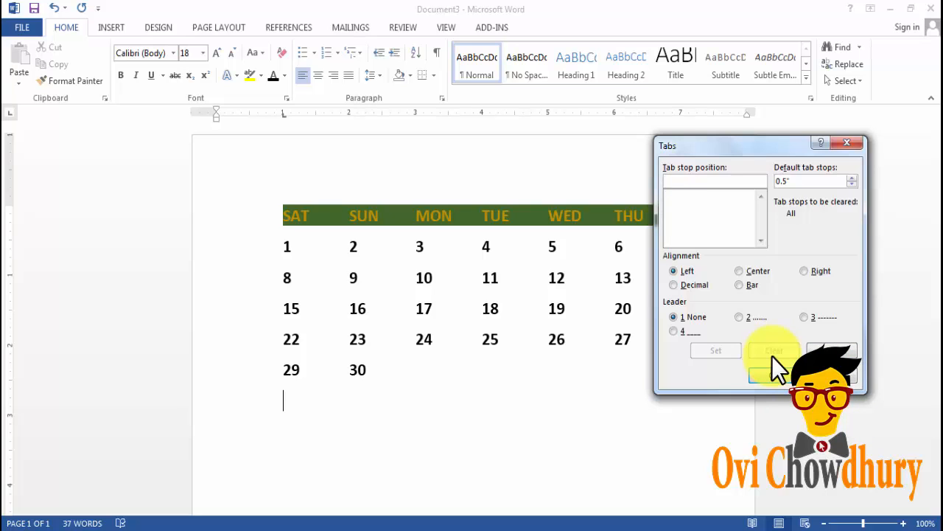
pyautogui.click(774, 375)
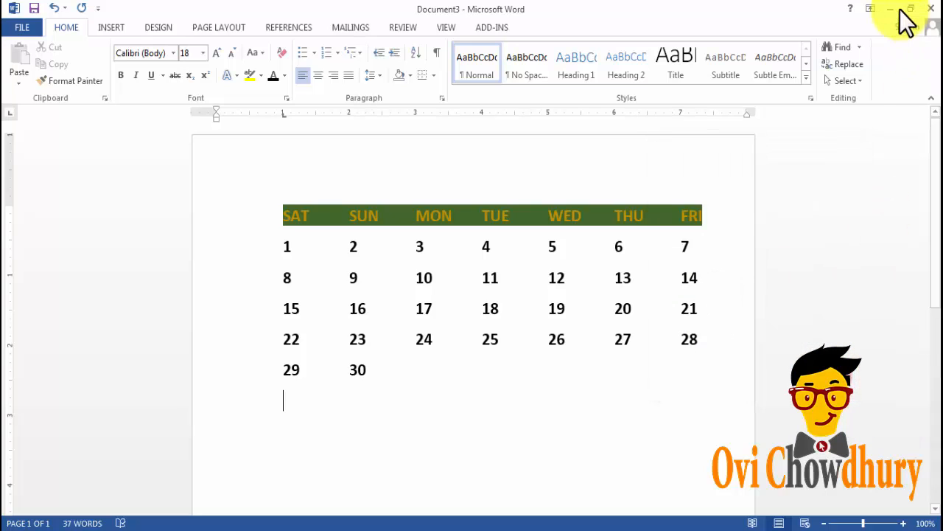
# Close the new document without saving and return to the beginning of CLASS.docx.
pyautogui.click(930, 8)
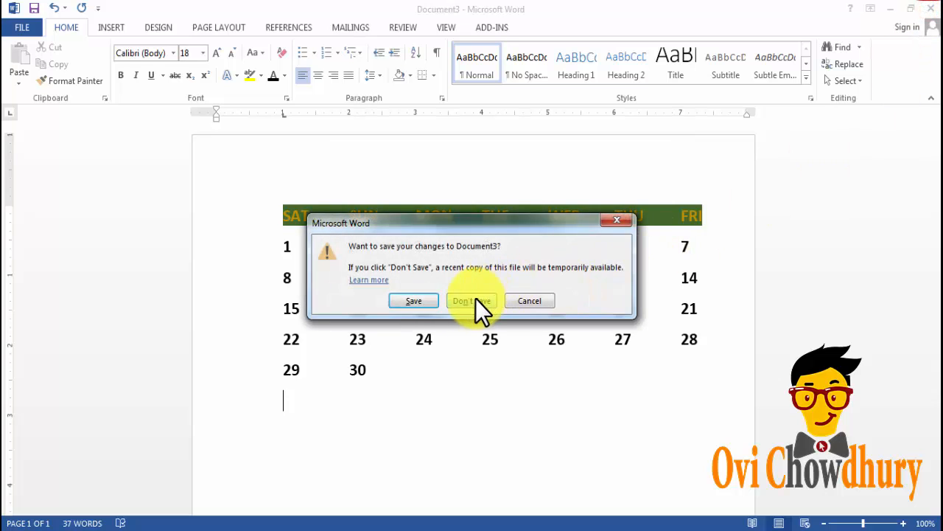
pyautogui.click(472, 300)
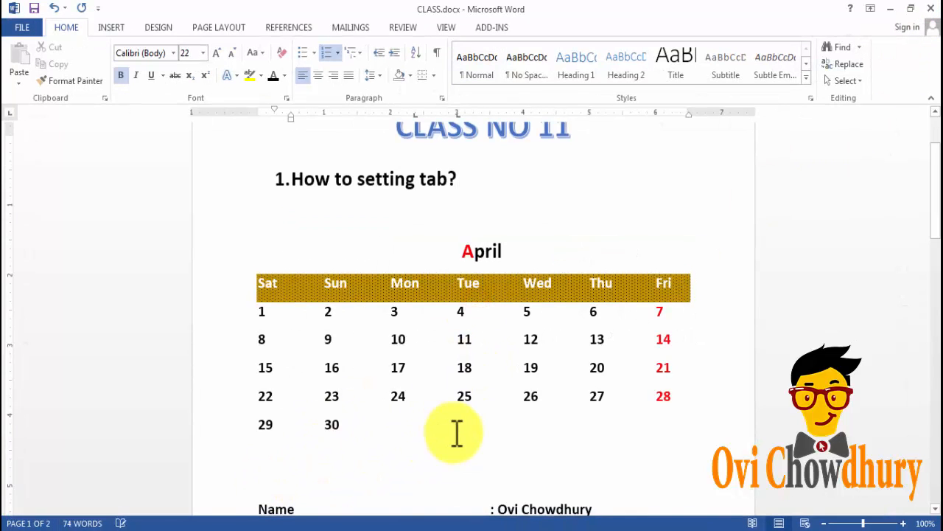
pyautogui.scroll(3, 457, 433)
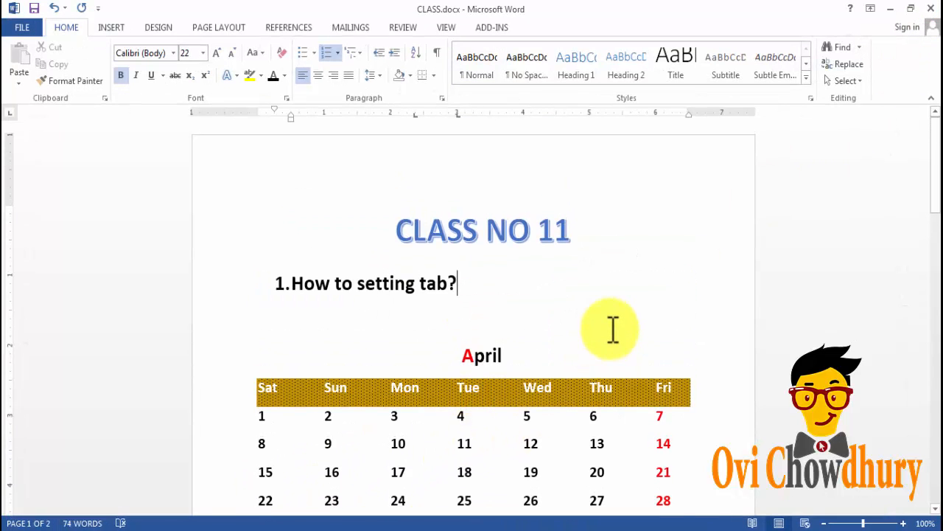